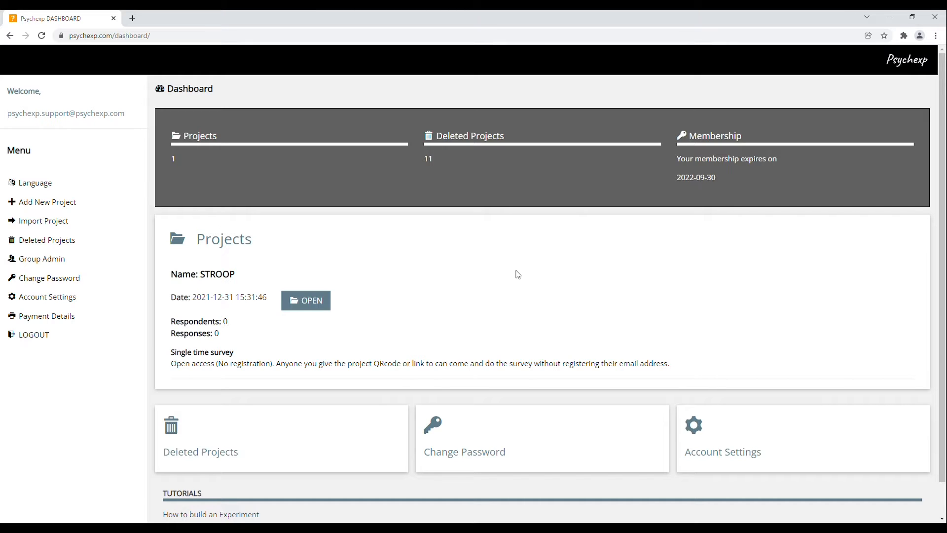
- Open the STROOP project's Project Home from the Dashboard
{"action": "left_click", "coordinate": [313, 305]}
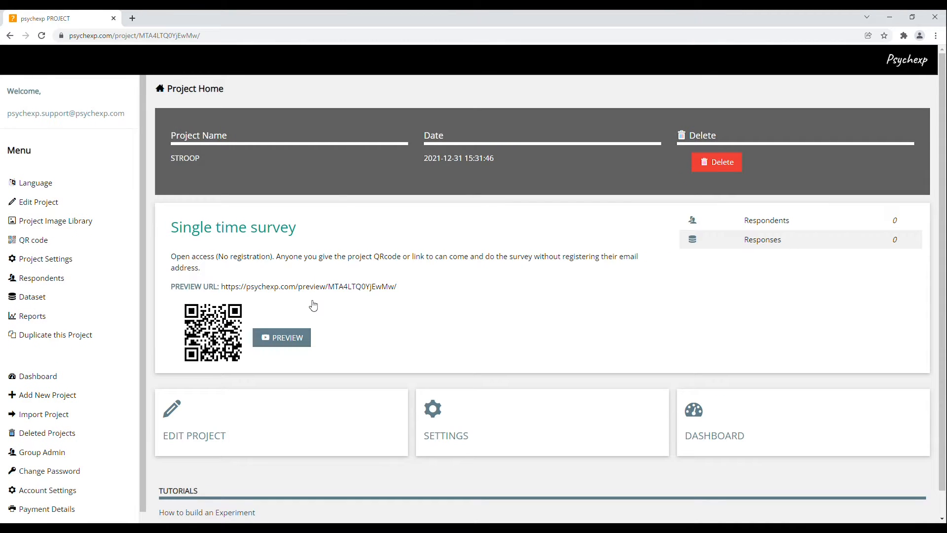
- Open Edit Project for STROOP and scroll down to the Default Block's single-choice question
{"action": "left_click", "coordinate": [216, 437]}
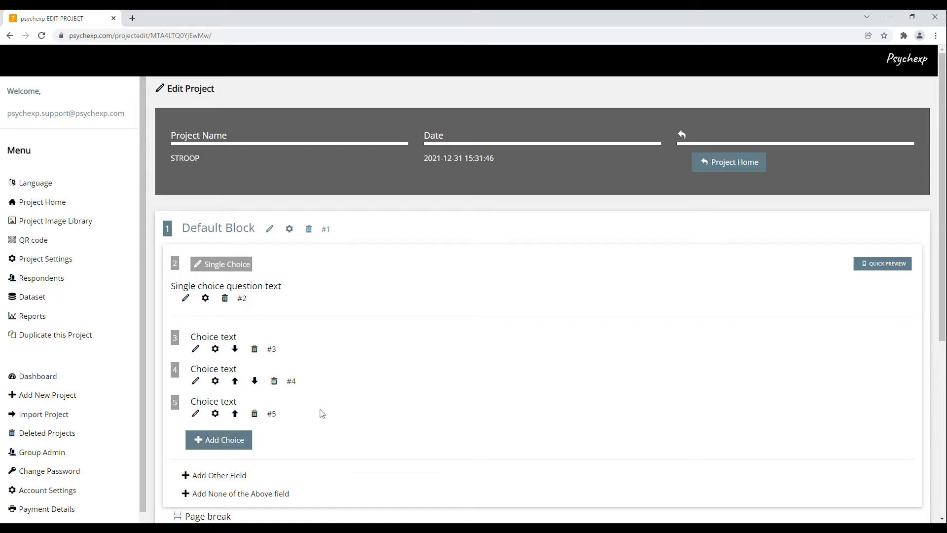
{"action": "scroll", "coordinate": [359, 427], "scroll_direction": "down", "scroll_amount": 3}
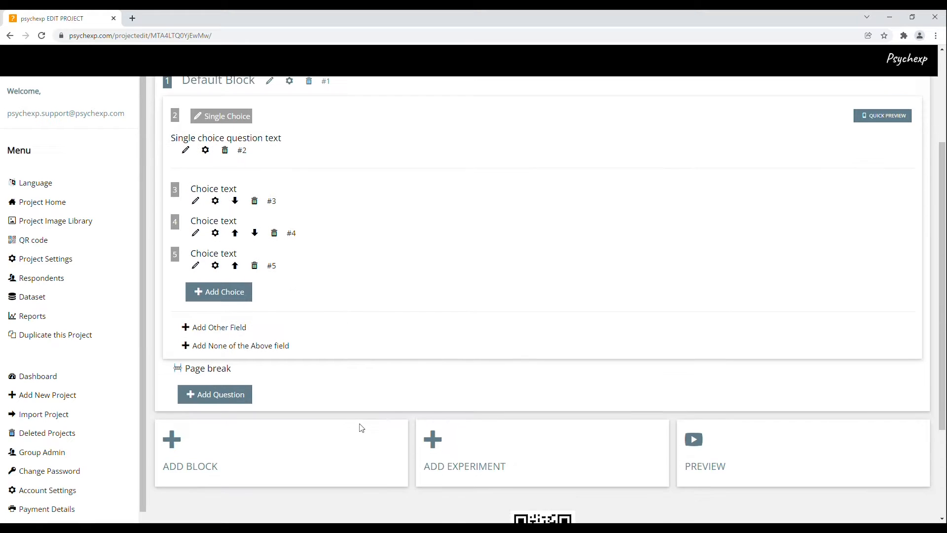
- Add a STROOP TEST experiment to the project and scroll through the newly added block
{"action": "left_click", "coordinate": [490, 468]}
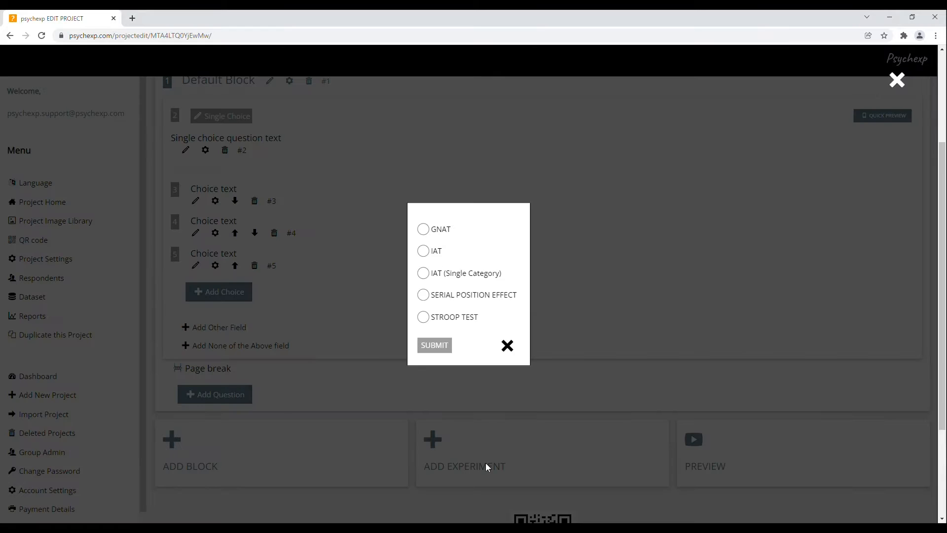
{"action": "left_click", "coordinate": [423, 317]}
{"action": "left_click", "coordinate": [442, 348]}
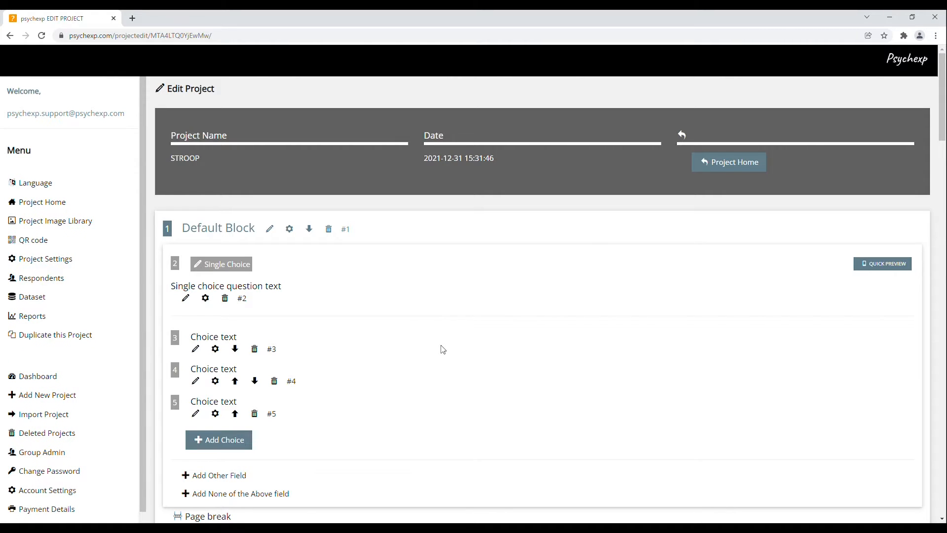
{"action": "scroll", "coordinate": [564, 349], "scroll_direction": "down", "scroll_amount": 5}
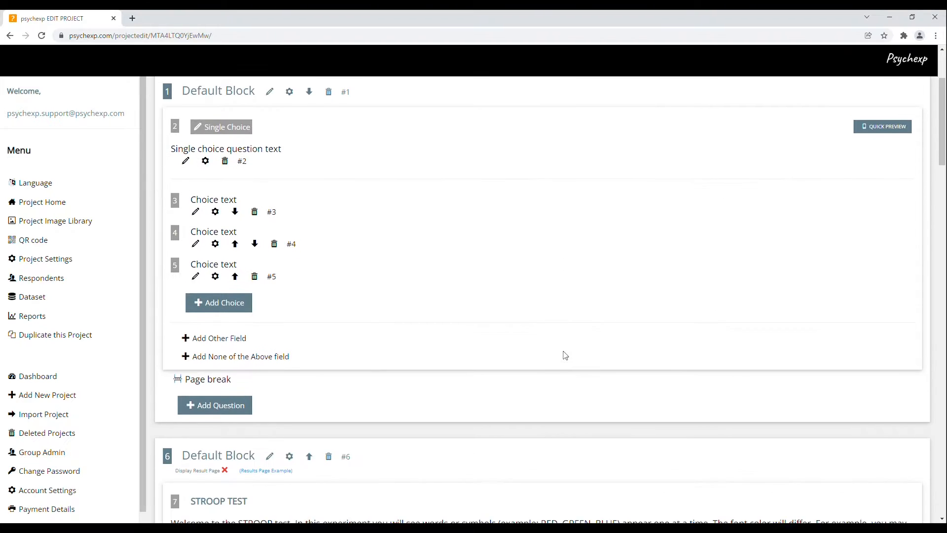
{"action": "scroll", "coordinate": [564, 358], "scroll_direction": "down", "scroll_amount": 4}
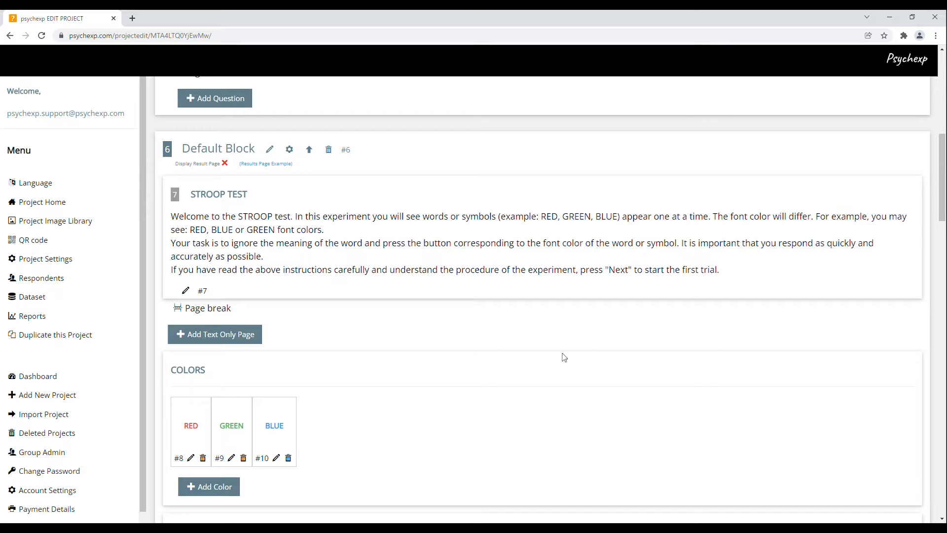
{"action": "scroll", "coordinate": [564, 357], "scroll_direction": "up", "scroll_amount": 3}
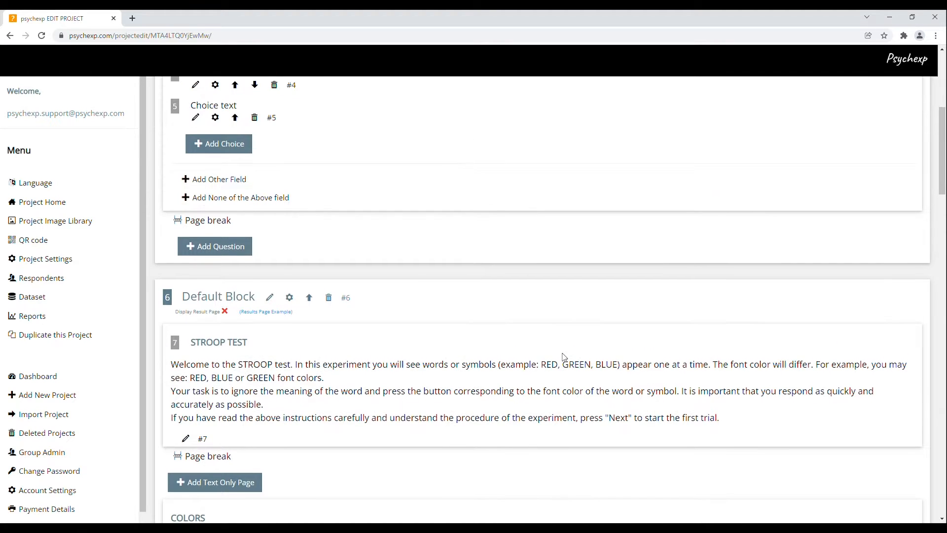
{"action": "scroll", "coordinate": [564, 357], "scroll_direction": "up", "scroll_amount": 6}
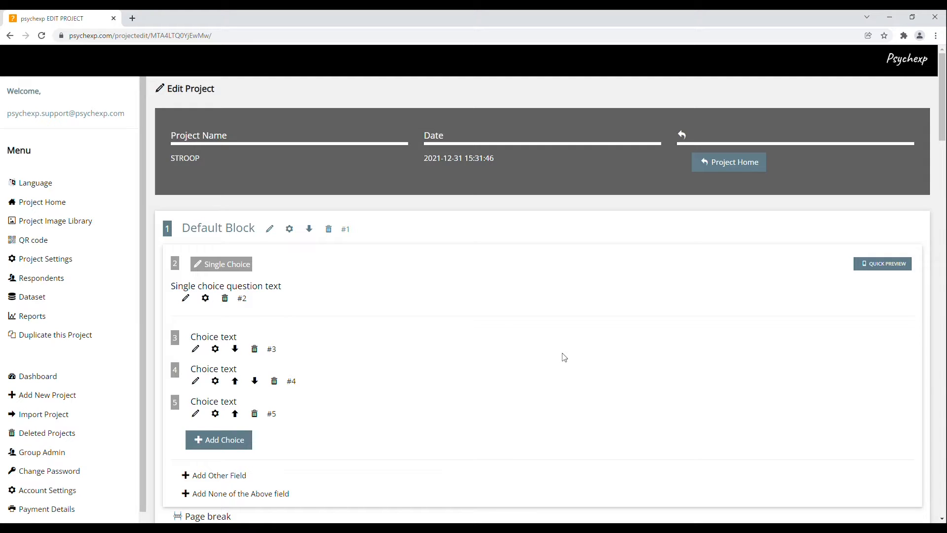
- Change the first Default Block question's type from Single Choice to Multiple Choice
{"action": "left_click", "coordinate": [234, 266]}
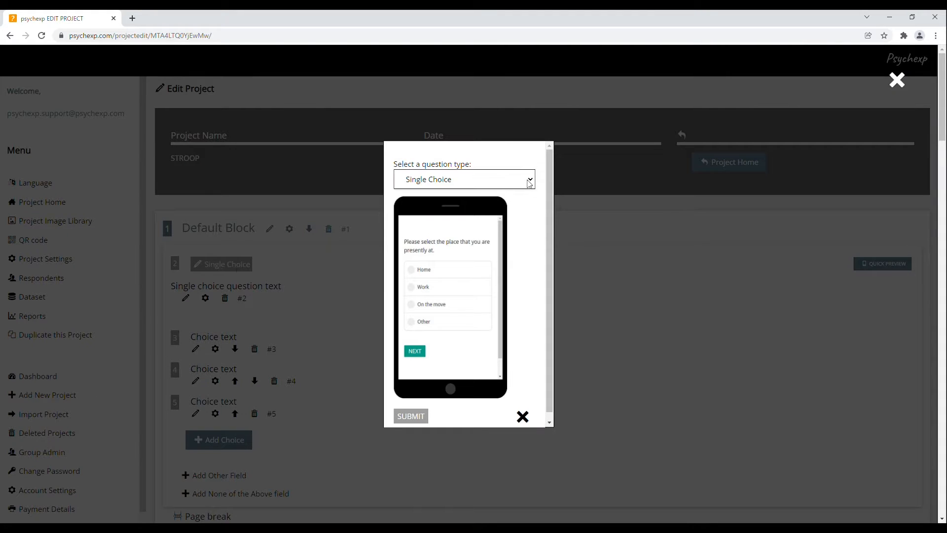
{"action": "key", "text": "Down"}
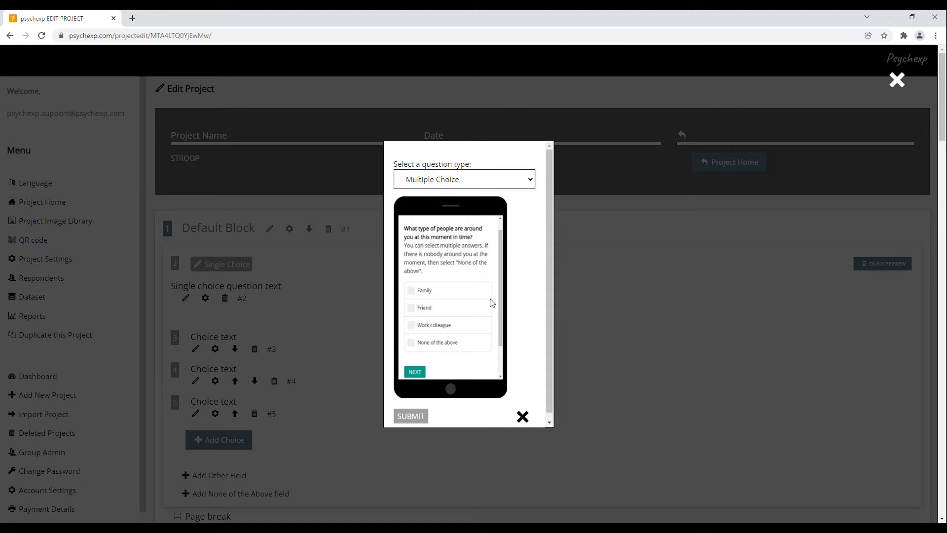
{"action": "key", "text": "Down"}
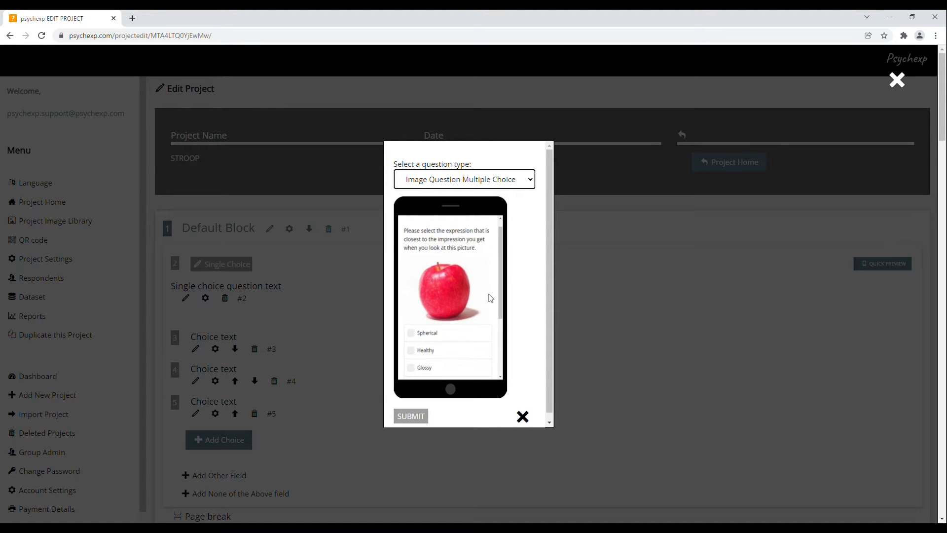
{"action": "left_click", "coordinate": [531, 181]}
{"action": "key", "text": "Up"}
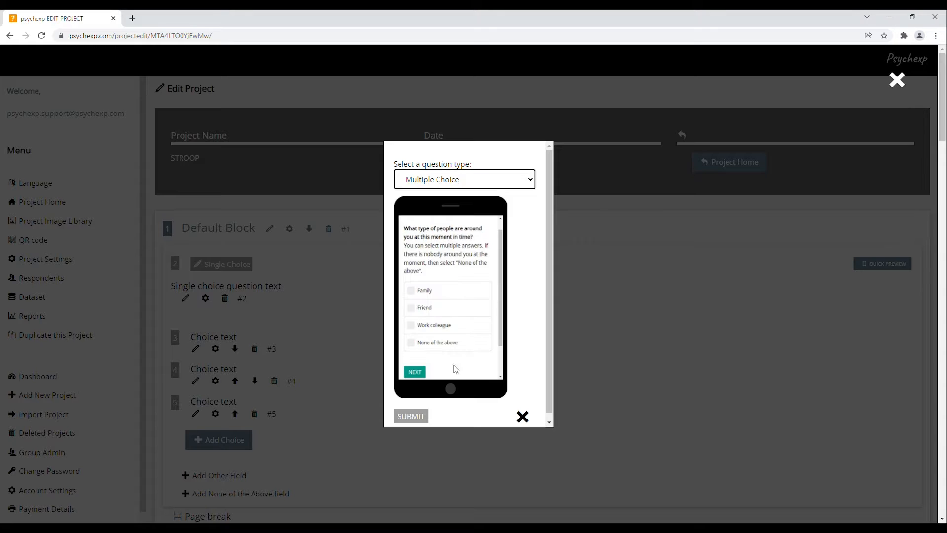
{"action": "left_click", "coordinate": [418, 417]}
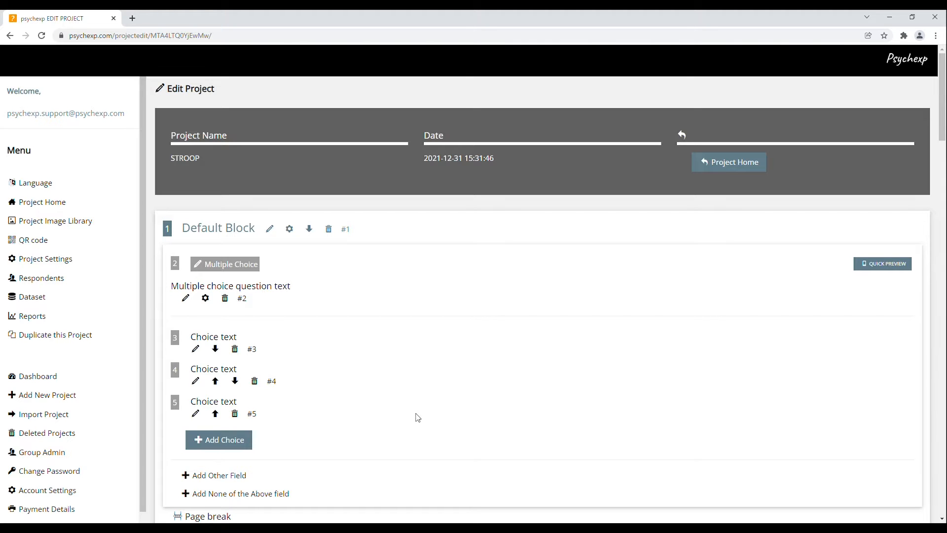
{"action": "left_click", "coordinate": [185, 299]}
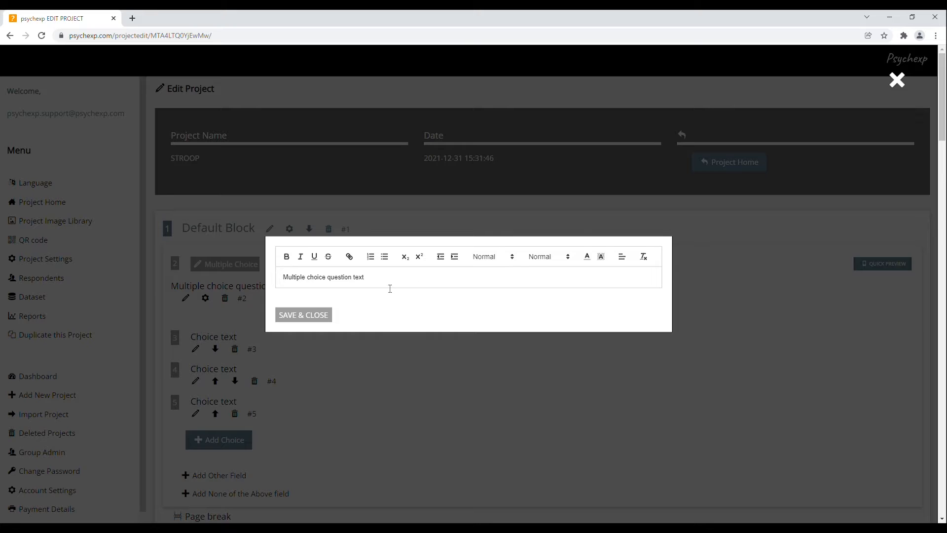
{"action": "left_click_drag", "start_coordinate": [384, 281], "coordinate": [285, 279]}
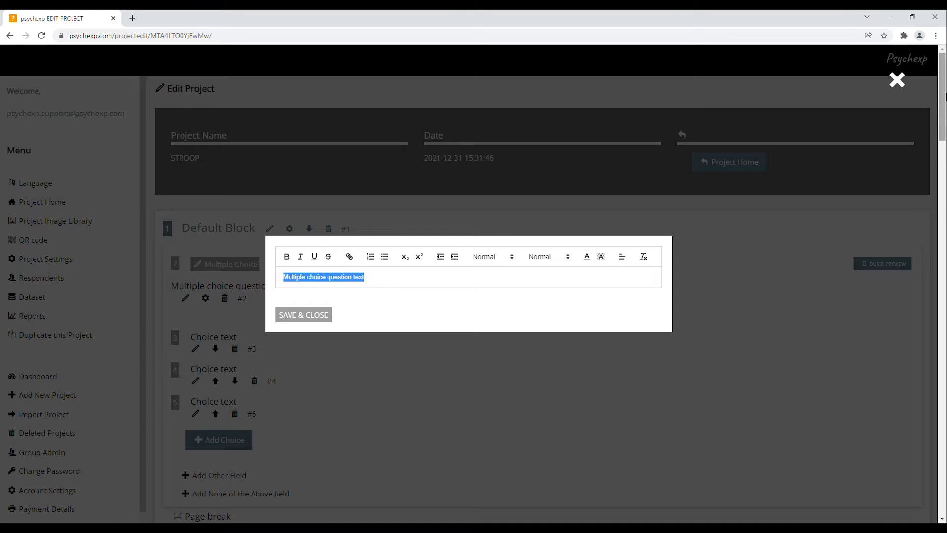
{"action": "left_click", "coordinate": [897, 80]}
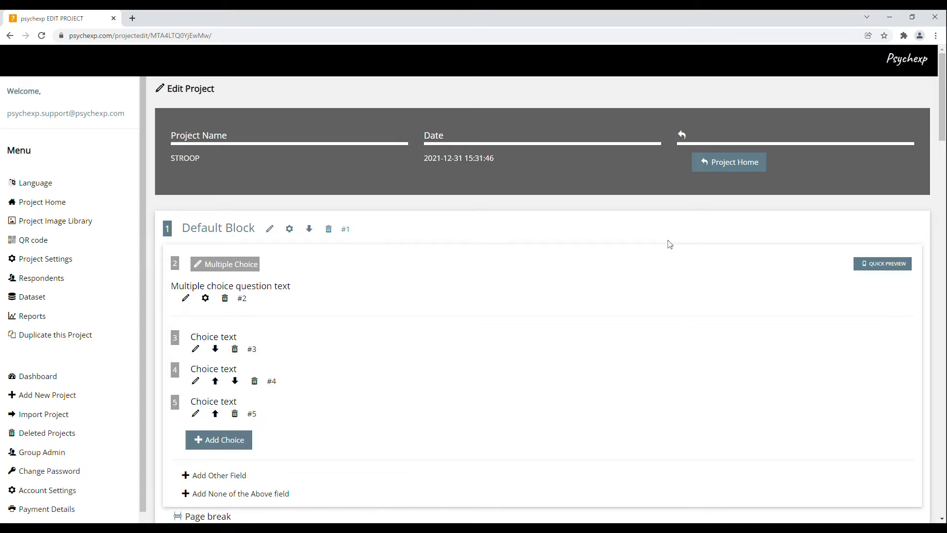
{"action": "left_click", "coordinate": [205, 299]}
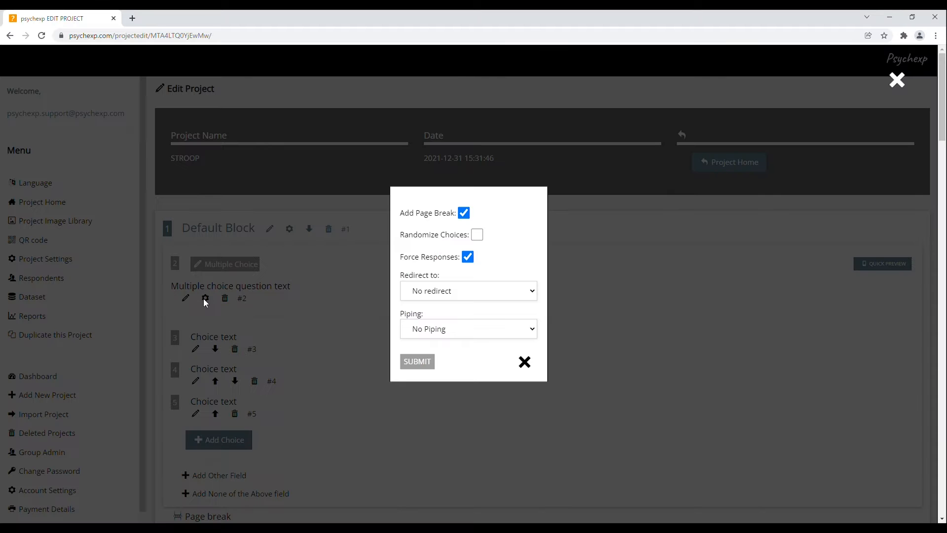
{"action": "left_click", "coordinate": [479, 236]}
{"action": "left_click", "coordinate": [479, 236]}
{"action": "left_click", "coordinate": [525, 363]}
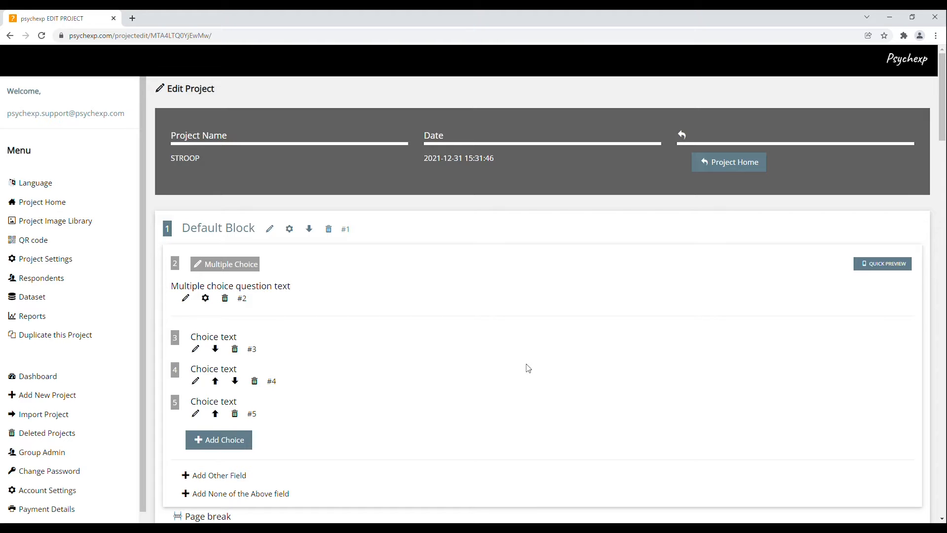
{"action": "scroll", "coordinate": [528, 369], "scroll_direction": "down", "scroll_amount": 1}
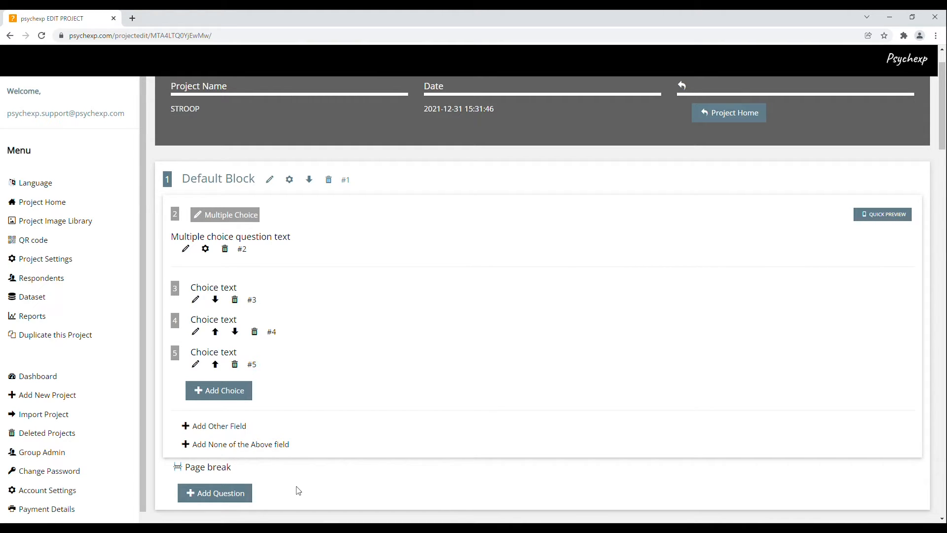
{"action": "scroll", "coordinate": [299, 491], "scroll_direction": "down", "scroll_amount": 2}
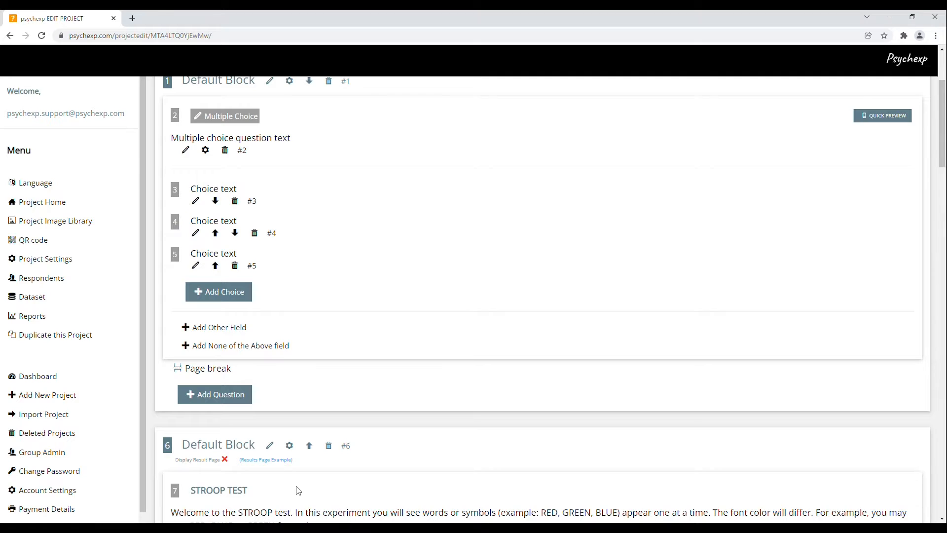
{"action": "scroll", "coordinate": [298, 491], "scroll_direction": "down", "scroll_amount": 2}
{"action": "scroll", "coordinate": [299, 491], "scroll_direction": "down", "scroll_amount": 4}
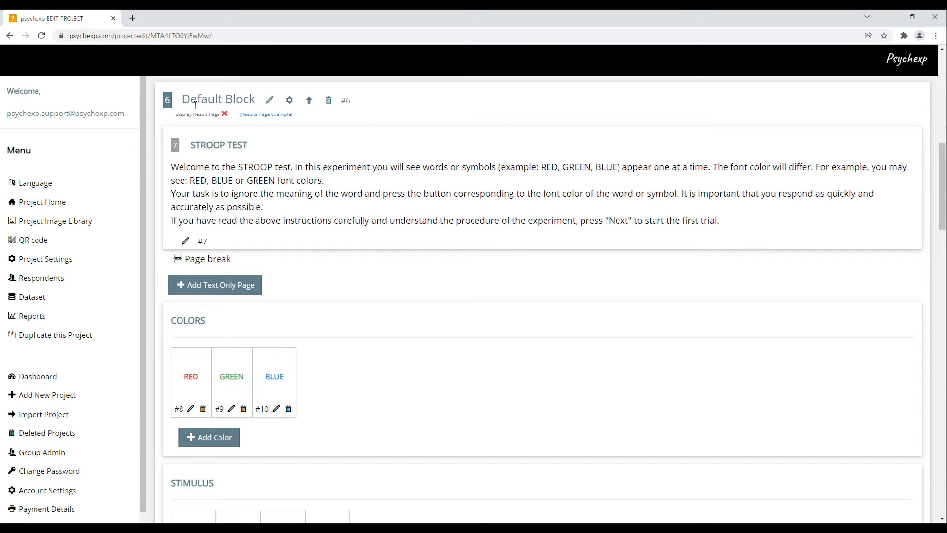
- Rename the second Default Block, which holds the Stroop test, to 'Block1'
{"action": "left_click_drag", "start_coordinate": [181, 99], "coordinate": [258, 101]}
{"action": "left_click", "coordinate": [359, 123]}
{"action": "left_click", "coordinate": [275, 103]}
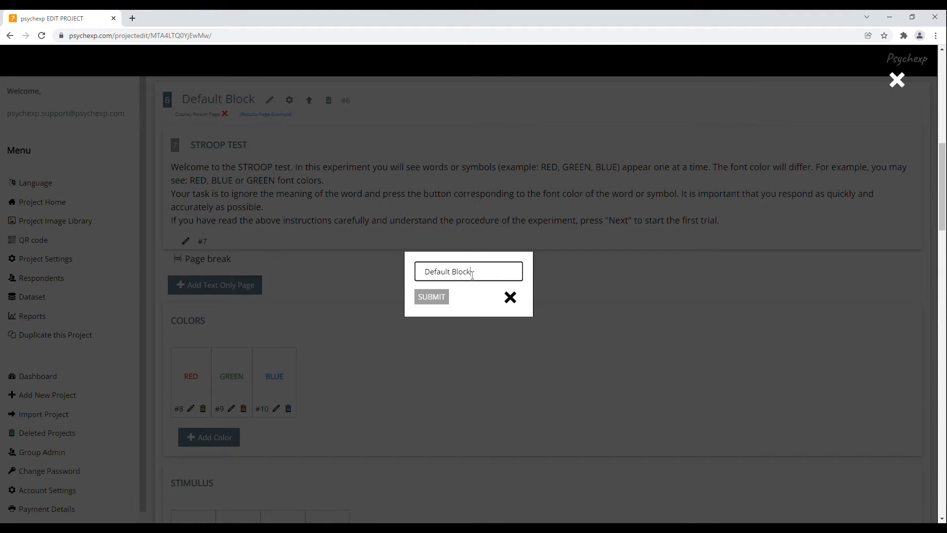
{"action": "left_click_drag", "start_coordinate": [471, 271], "coordinate": [422, 270]}
{"action": "type", "text": "Block1"}
{"action": "left_click", "coordinate": [439, 296]}
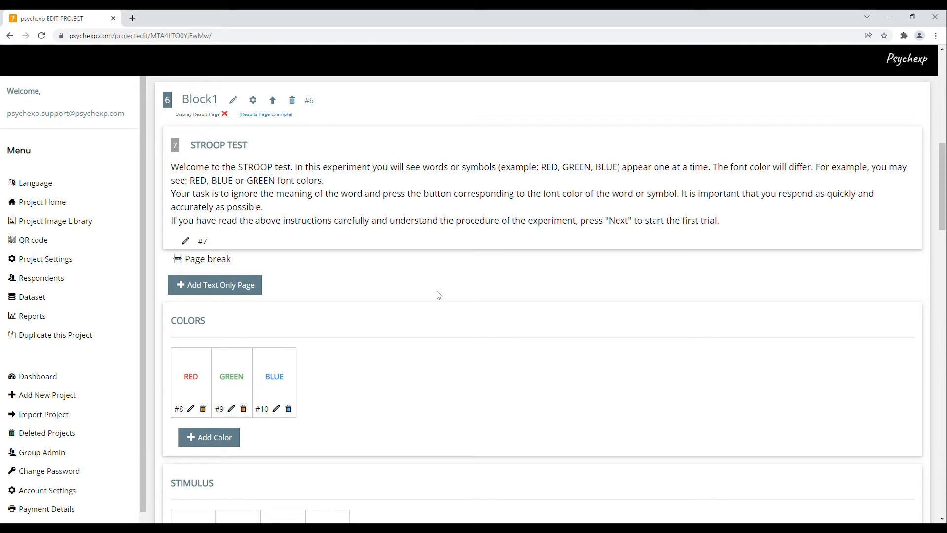
{"action": "left_click", "coordinate": [253, 101]}
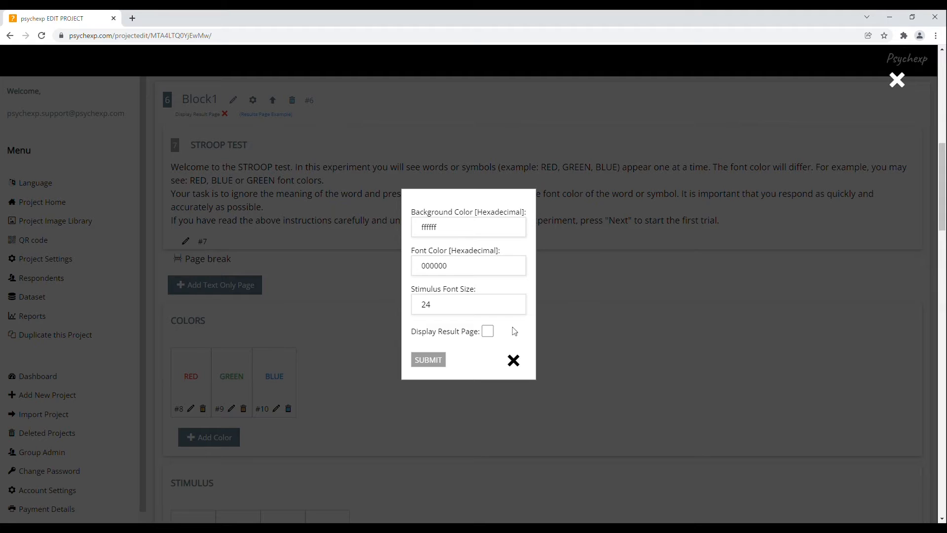
{"action": "left_click", "coordinate": [487, 331]}
{"action": "left_click", "coordinate": [428, 360]}
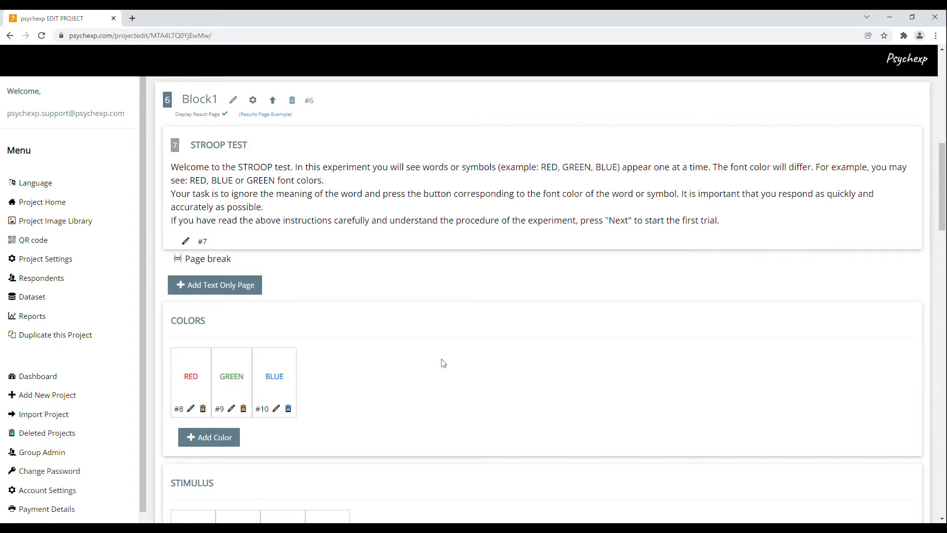
{"action": "left_click", "coordinate": [268, 116]}
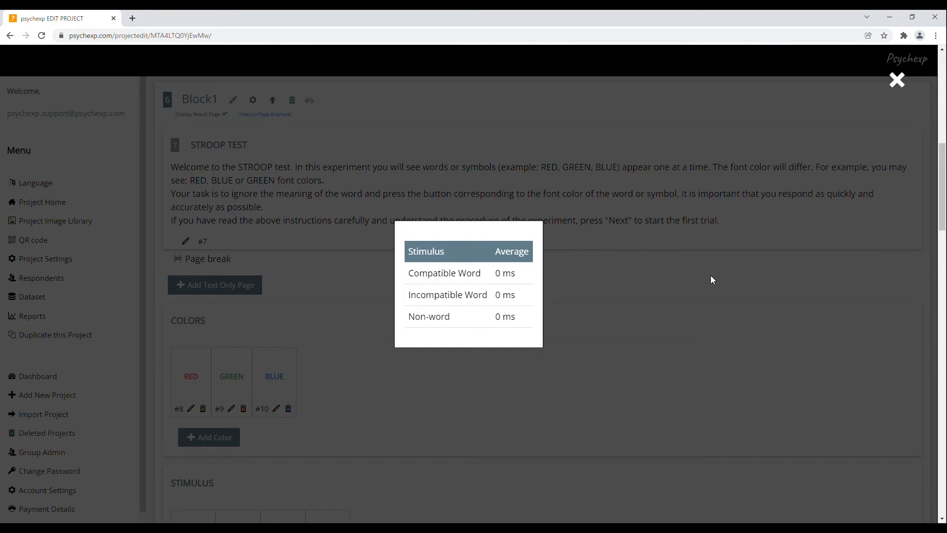
{"action": "left_click", "coordinate": [599, 384]}
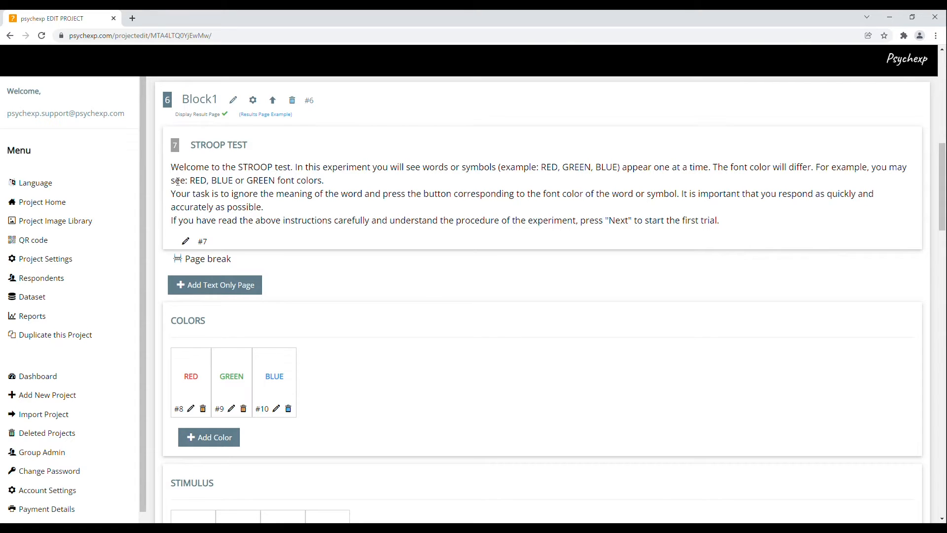
- Review the #7 STROOP TEST instructions in the rich-text editor and save them unchanged
{"action": "left_click_drag", "start_coordinate": [171, 168], "coordinate": [297, 172]}
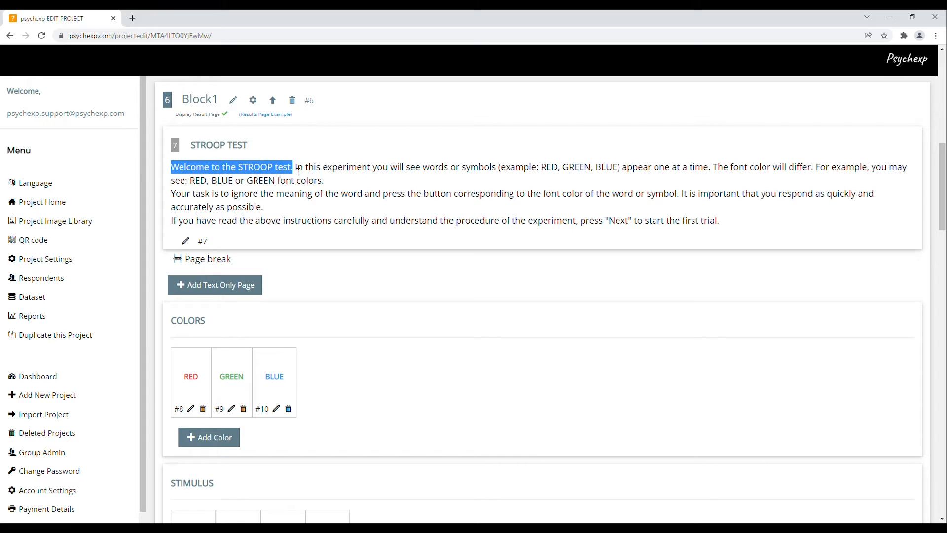
{"action": "left_click", "coordinate": [388, 241]}
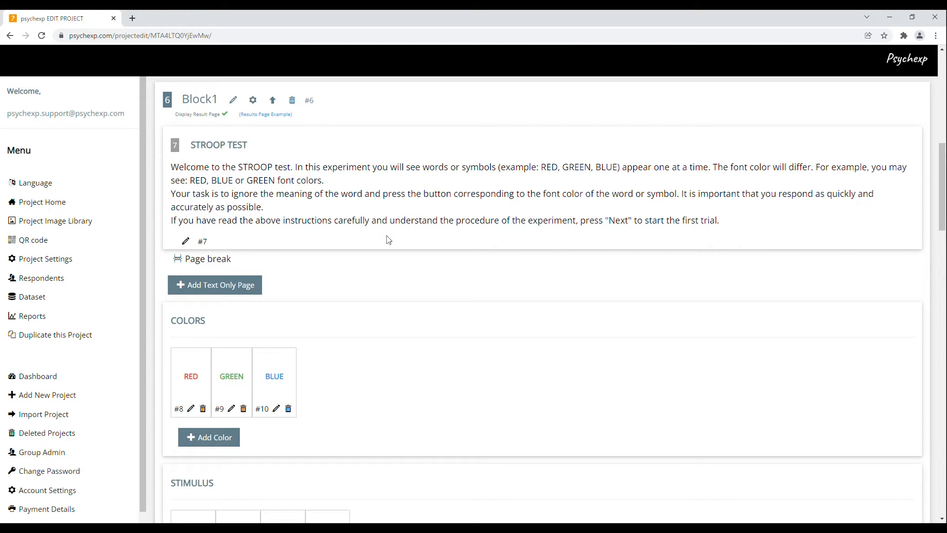
{"action": "left_click", "coordinate": [187, 243]}
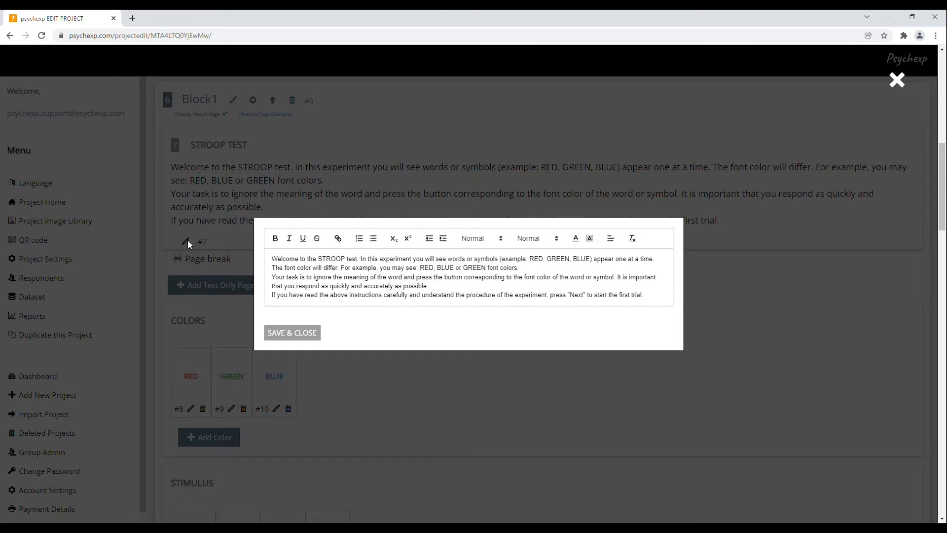
{"action": "left_click", "coordinate": [530, 271]}
{"action": "left_click_drag", "start_coordinate": [274, 260], "coordinate": [519, 269]}
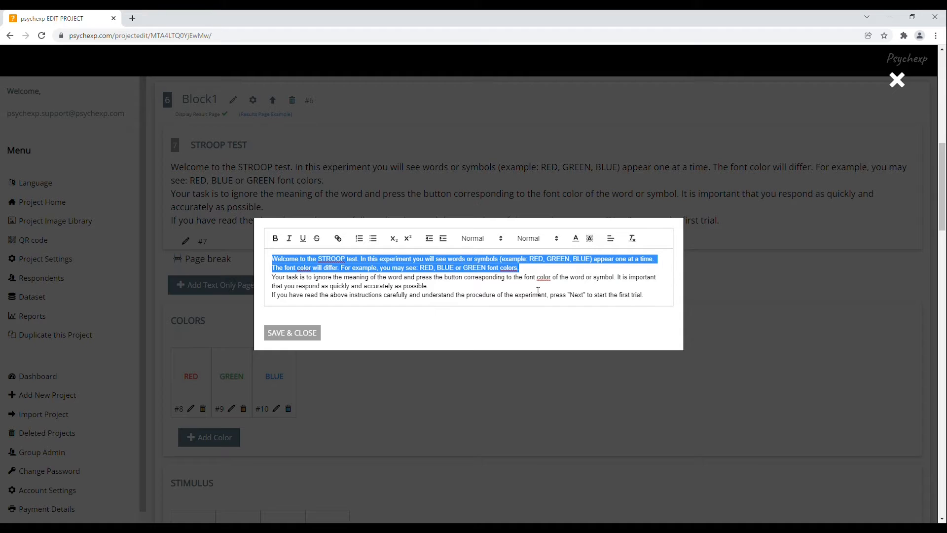
{"action": "left_click", "coordinate": [547, 273]}
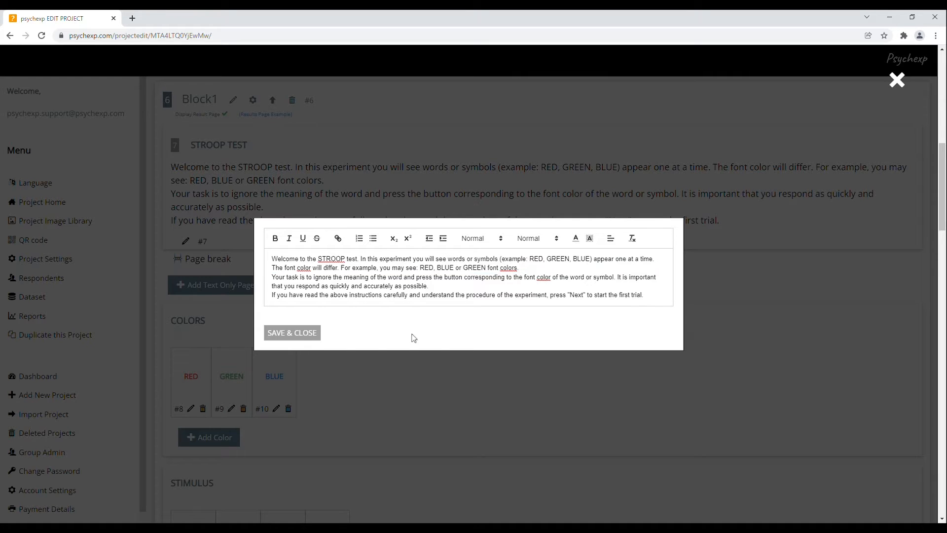
{"action": "left_click", "coordinate": [305, 343]}
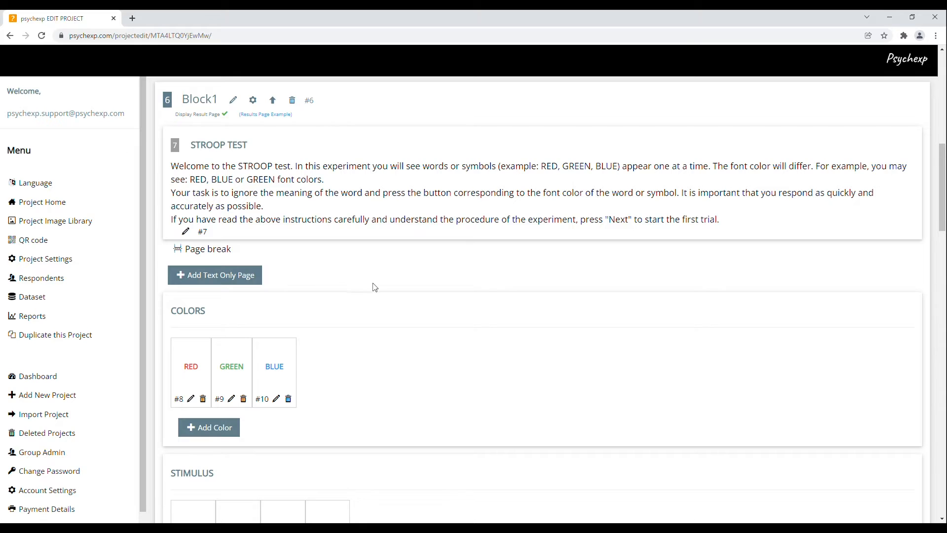
{"action": "scroll", "coordinate": [374, 292], "scroll_direction": "down", "scroll_amount": 3}
{"action": "scroll", "coordinate": [375, 292], "scroll_direction": "down", "scroll_amount": 2}
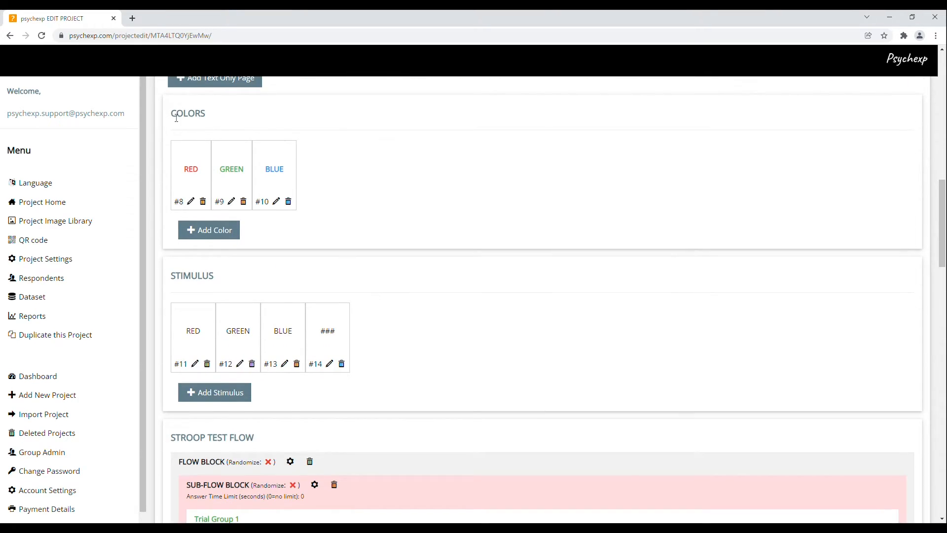
{"action": "left_click_drag", "start_coordinate": [171, 116], "coordinate": [208, 117]}
{"action": "left_click_drag", "start_coordinate": [171, 276], "coordinate": [220, 274]}
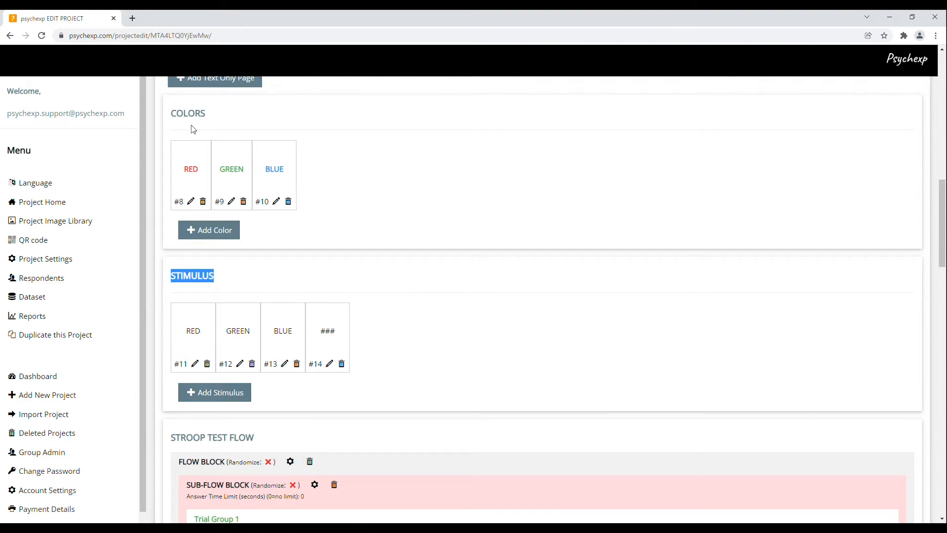
{"action": "left_click", "coordinate": [179, 119]}
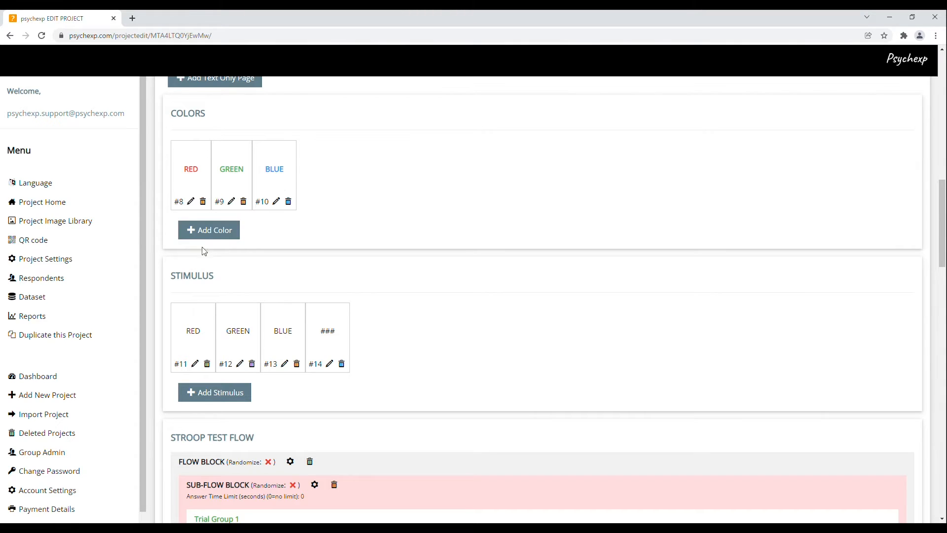
{"action": "left_click", "coordinate": [191, 201]}
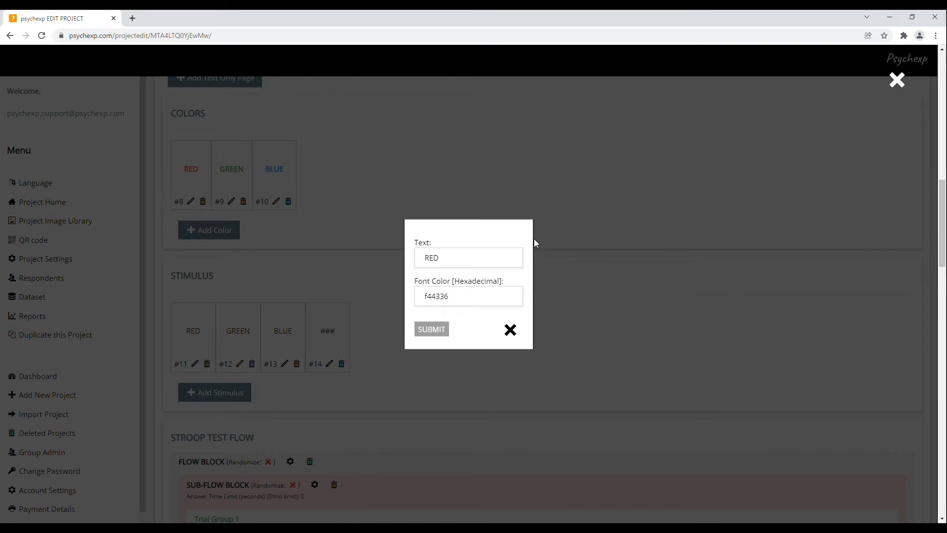
{"action": "left_click", "coordinate": [445, 260]}
{"action": "double_click", "coordinate": [445, 262]}
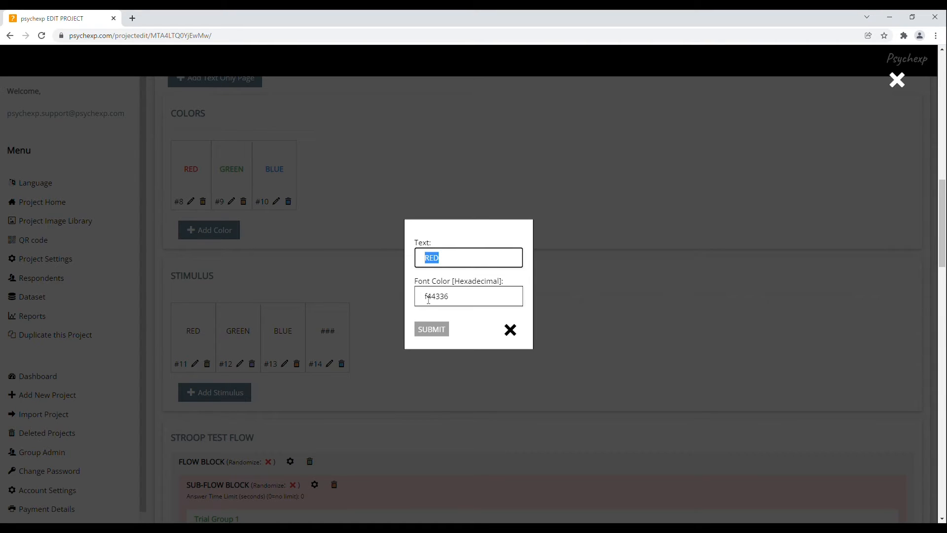
{"action": "left_click_drag", "start_coordinate": [427, 299], "coordinate": [452, 300]}
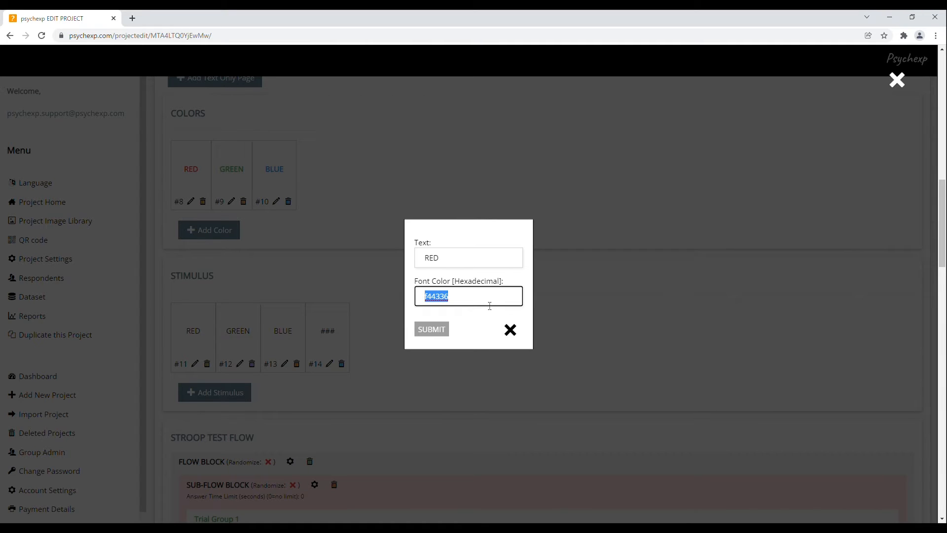
{"action": "left_click", "coordinate": [511, 330]}
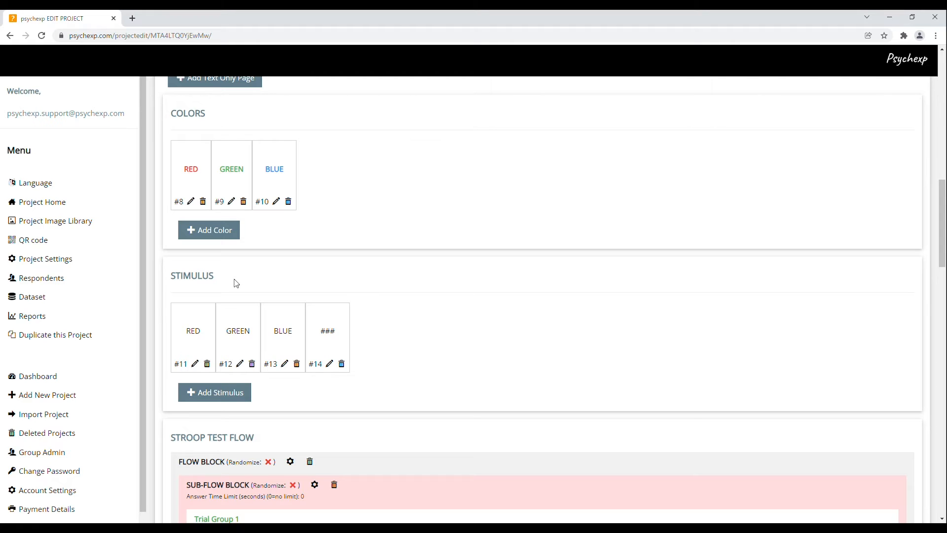
{"action": "left_click", "coordinate": [194, 363]}
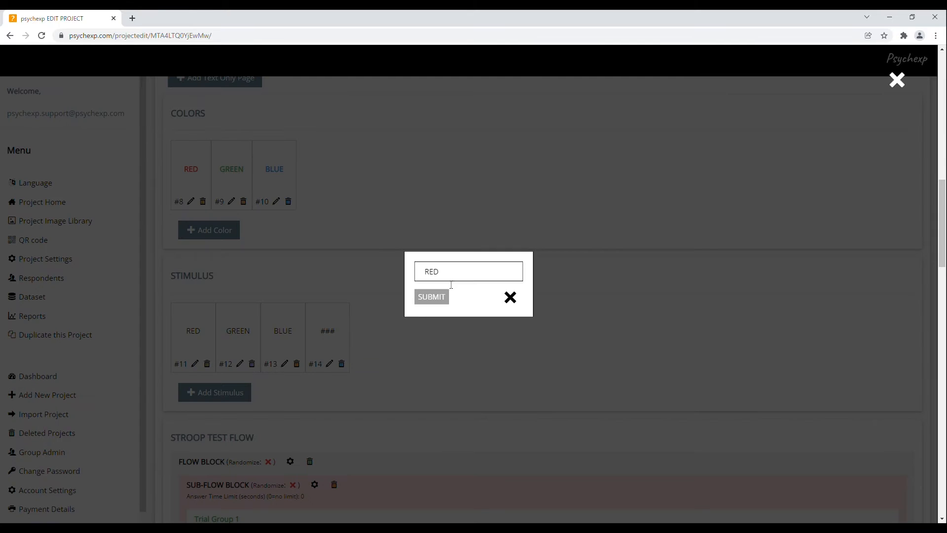
{"action": "double_click", "coordinate": [439, 272]}
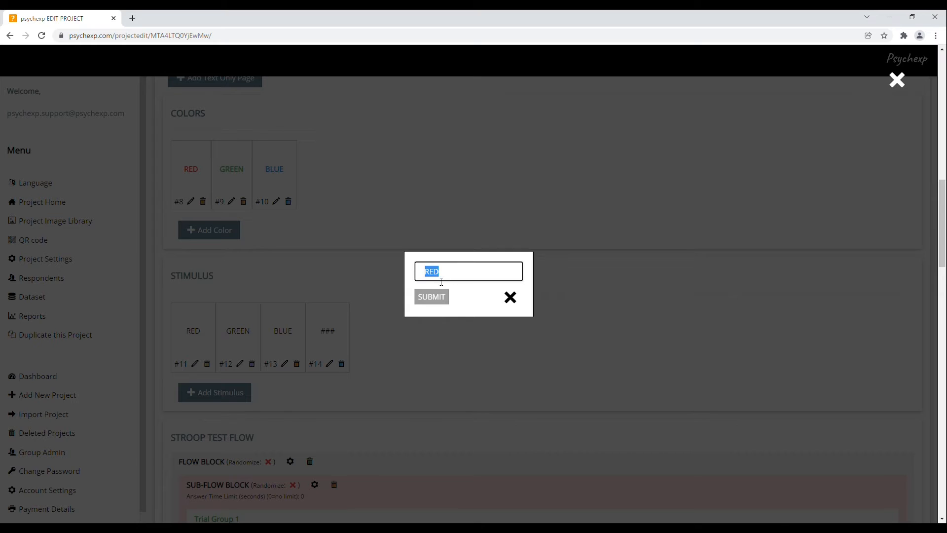
{"action": "left_click", "coordinate": [510, 298]}
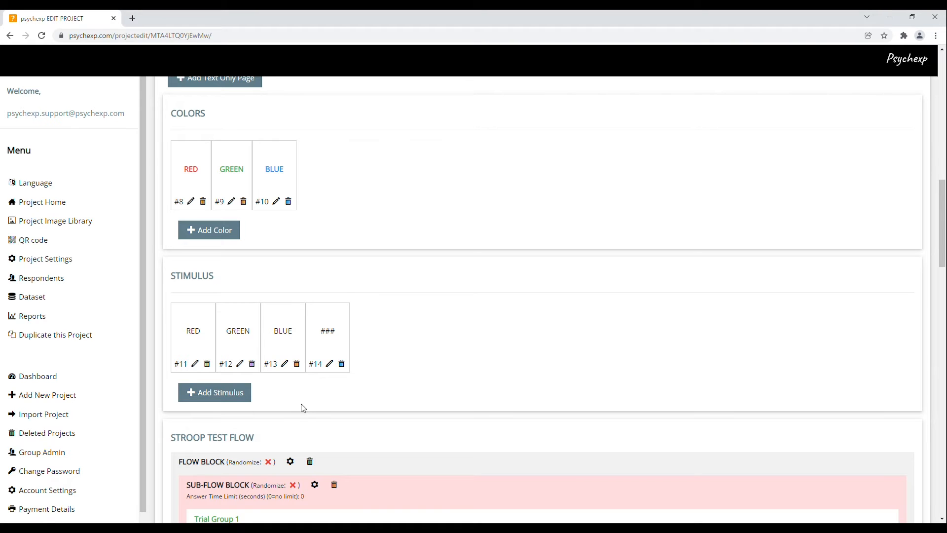
{"action": "scroll", "coordinate": [397, 395], "scroll_direction": "down", "scroll_amount": 1}
{"action": "scroll", "coordinate": [396, 396], "scroll_direction": "down", "scroll_amount": 1}
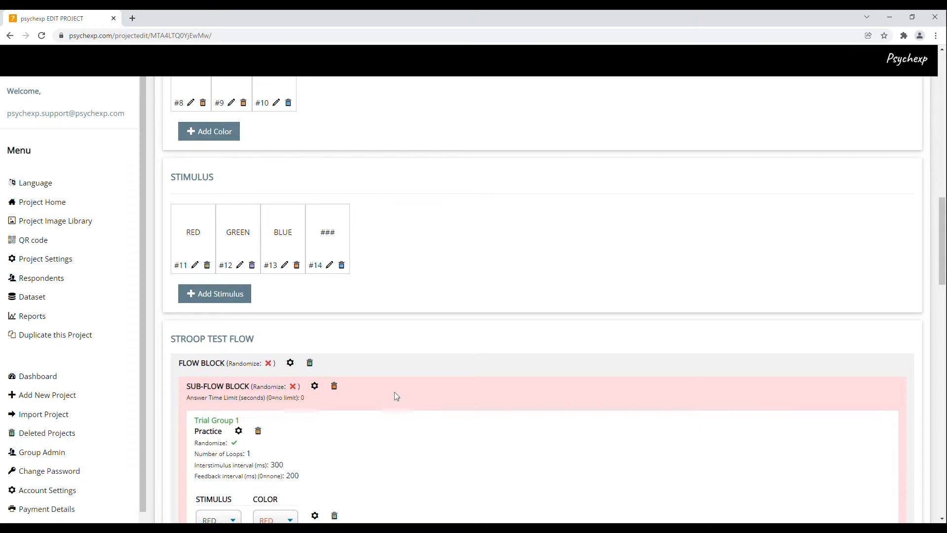
{"action": "scroll", "coordinate": [396, 396], "scroll_direction": "down", "scroll_amount": 5}
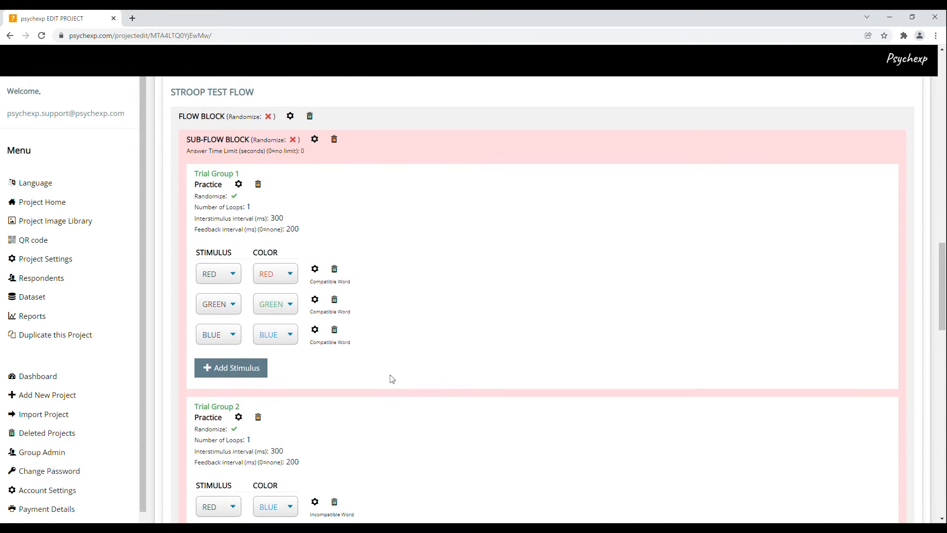
{"action": "left_click_drag", "start_coordinate": [171, 94], "coordinate": [259, 97]}
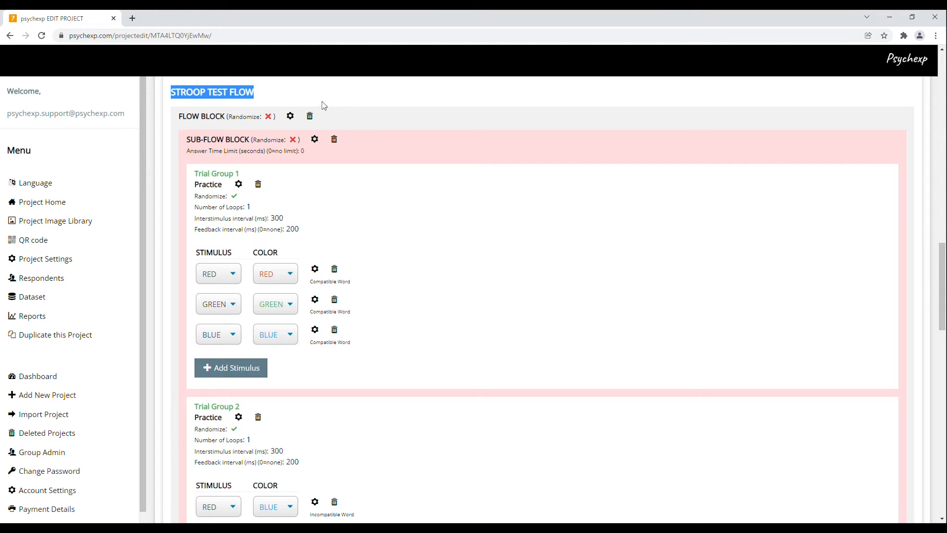
{"action": "left_click_drag", "start_coordinate": [179, 117], "coordinate": [251, 141]}
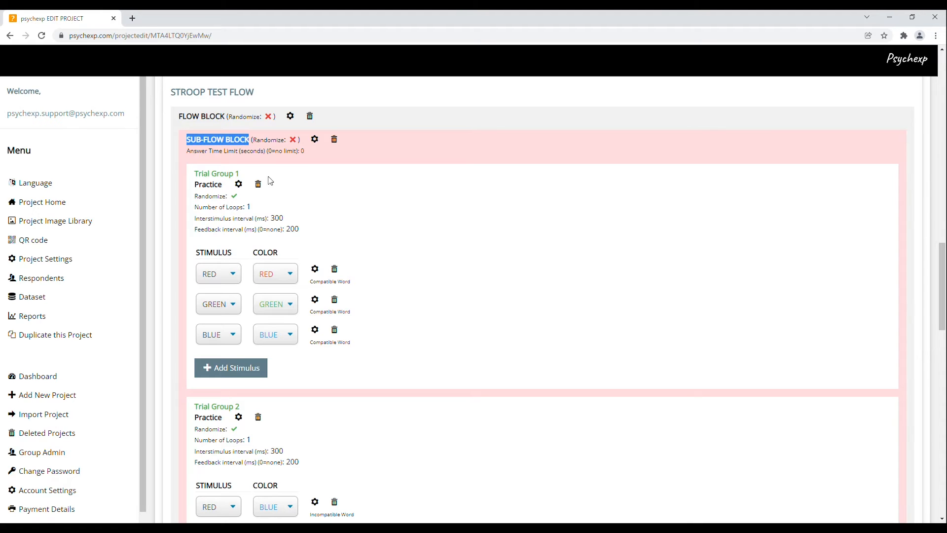
{"action": "left_click_drag", "start_coordinate": [195, 173], "coordinate": [239, 176]}
{"action": "left_click", "coordinate": [283, 174]}
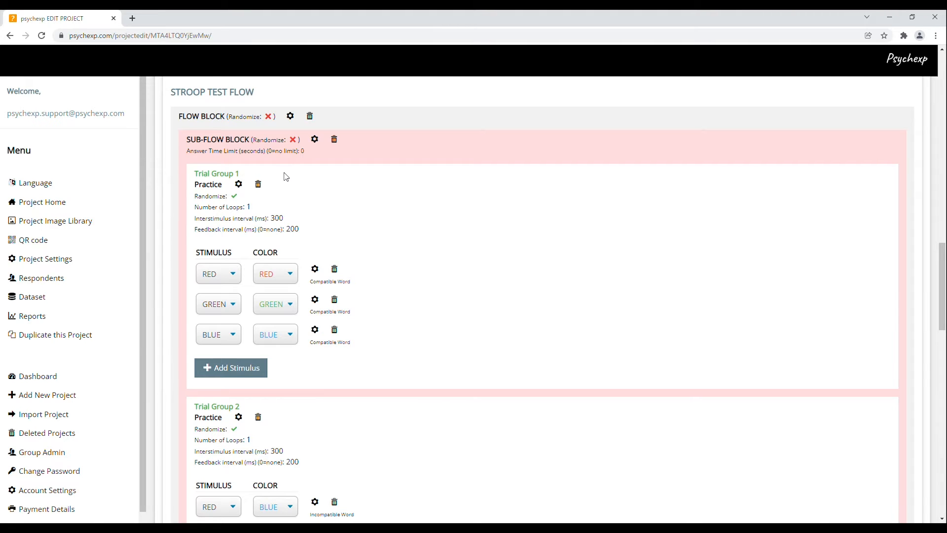
{"action": "left_click", "coordinate": [315, 140]}
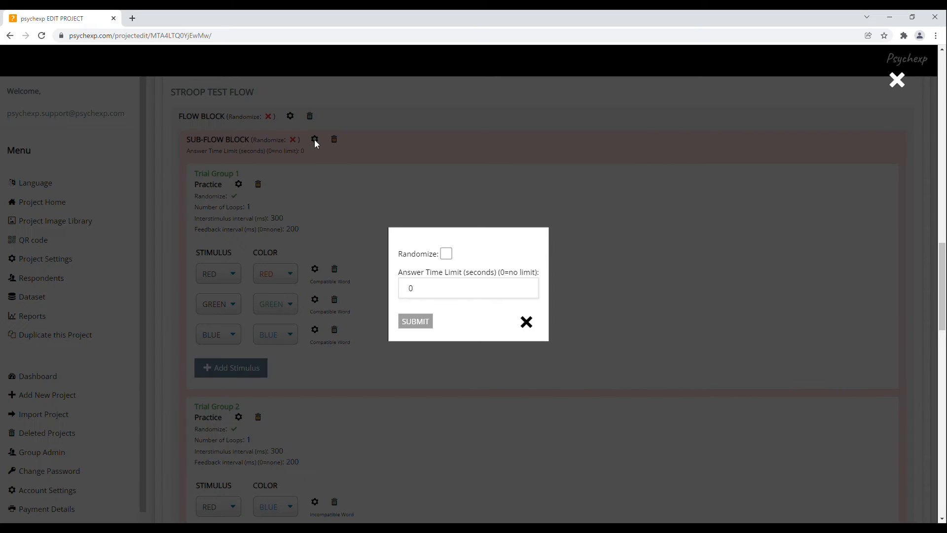
{"action": "left_click", "coordinate": [446, 254]}
{"action": "left_click", "coordinate": [447, 254]}
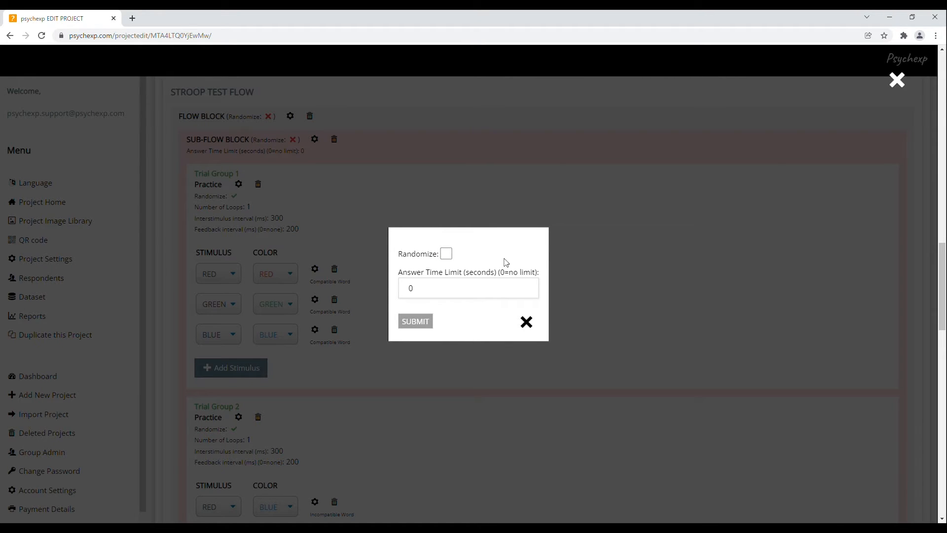
{"action": "left_click", "coordinate": [527, 322]}
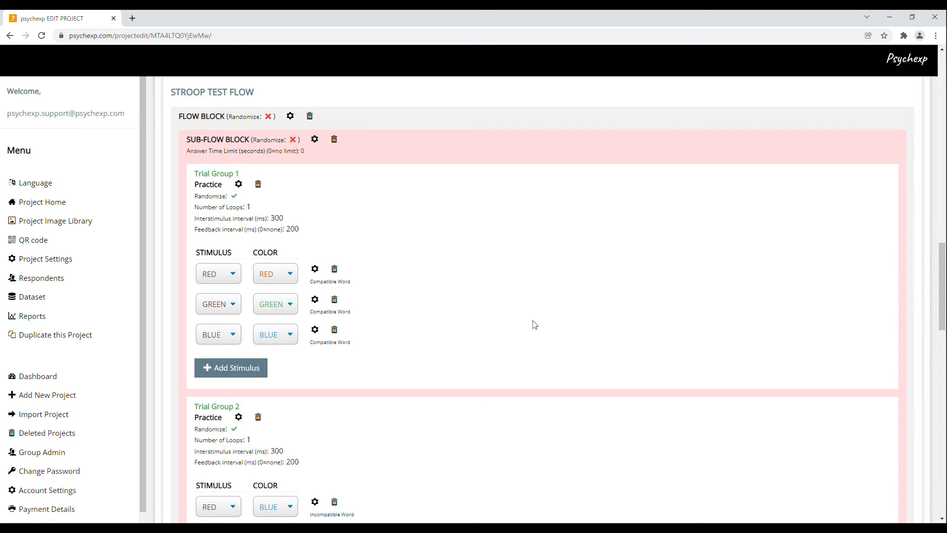
{"action": "scroll", "coordinate": [534, 325], "scroll_direction": "down", "scroll_amount": 13}
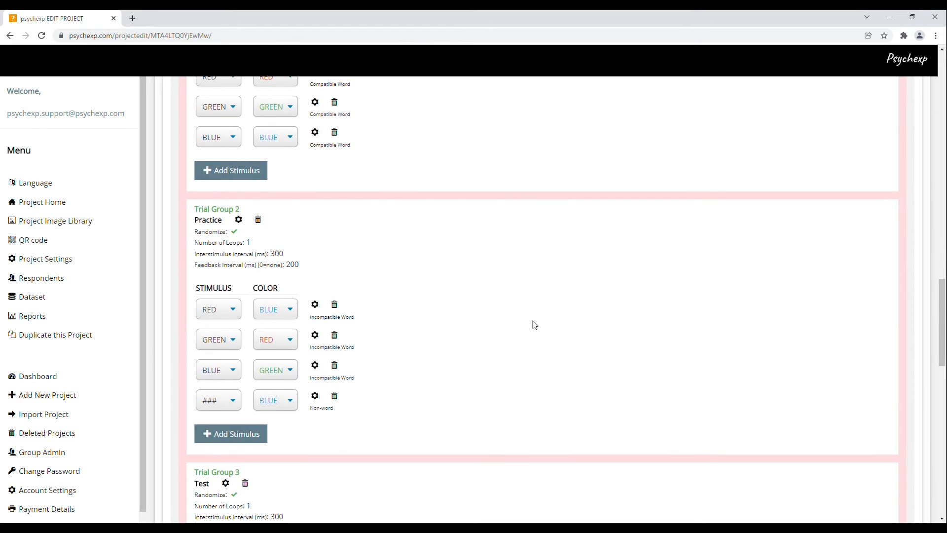
{"action": "scroll", "coordinate": [535, 325], "scroll_direction": "down", "scroll_amount": 2}
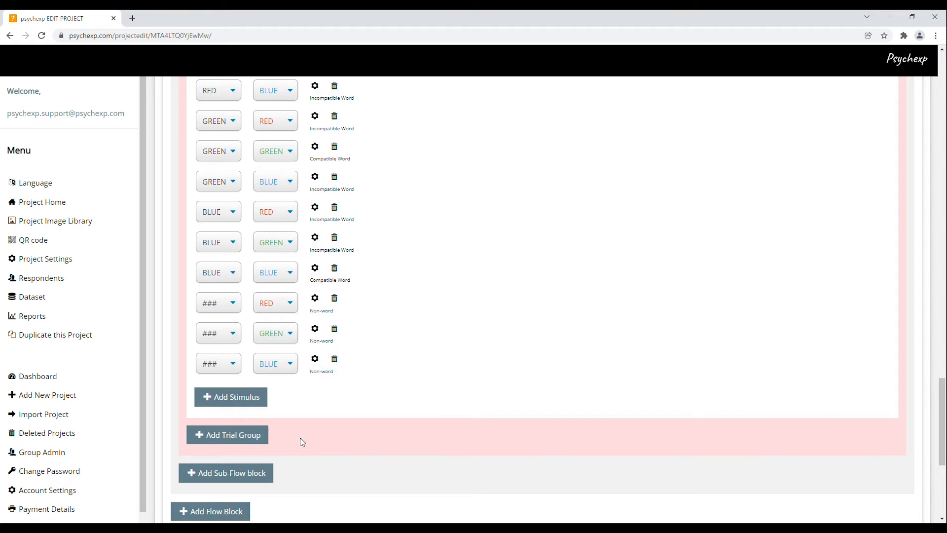
{"action": "scroll", "coordinate": [391, 413], "scroll_direction": "up", "scroll_amount": 5}
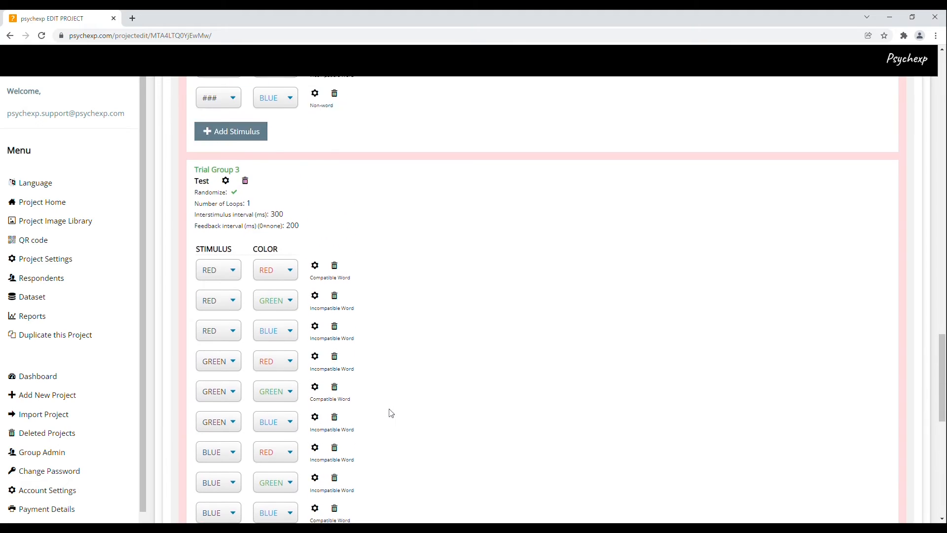
{"action": "scroll", "coordinate": [391, 413], "scroll_direction": "up", "scroll_amount": 9}
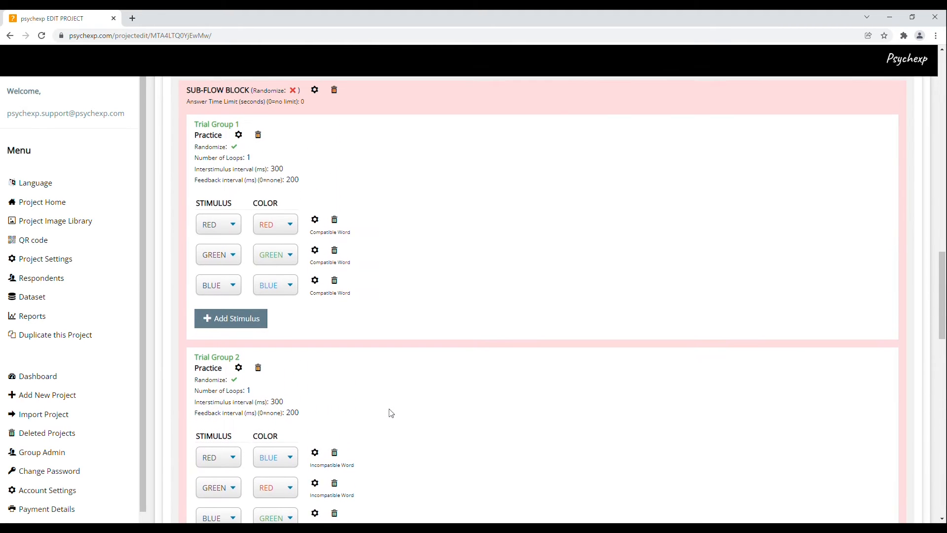
{"action": "scroll", "coordinate": [391, 414], "scroll_direction": "up", "scroll_amount": 1}
{"action": "scroll", "coordinate": [391, 413], "scroll_direction": "down", "scroll_amount": 1}
{"action": "left_click", "coordinate": [234, 229]}
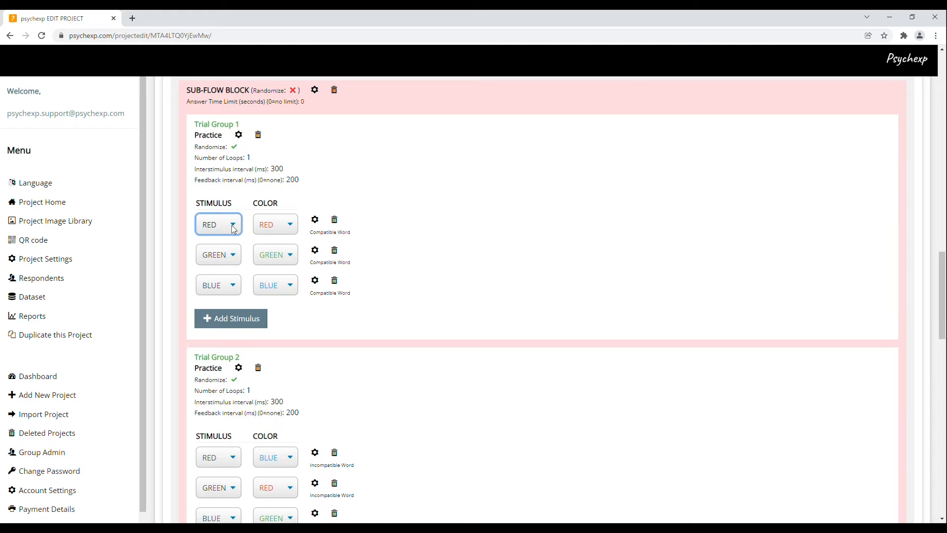
{"action": "left_click", "coordinate": [293, 229]}
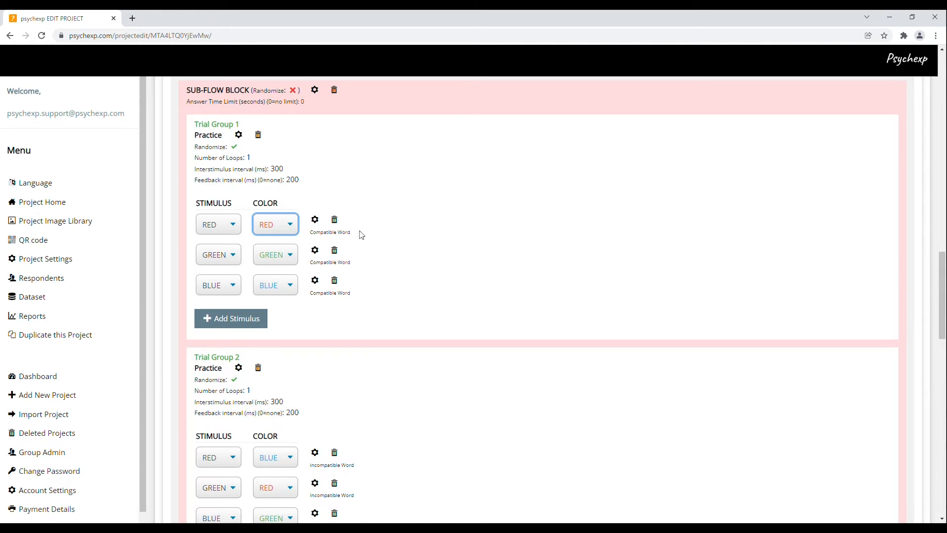
{"action": "left_click_drag", "start_coordinate": [354, 238], "coordinate": [310, 239]}
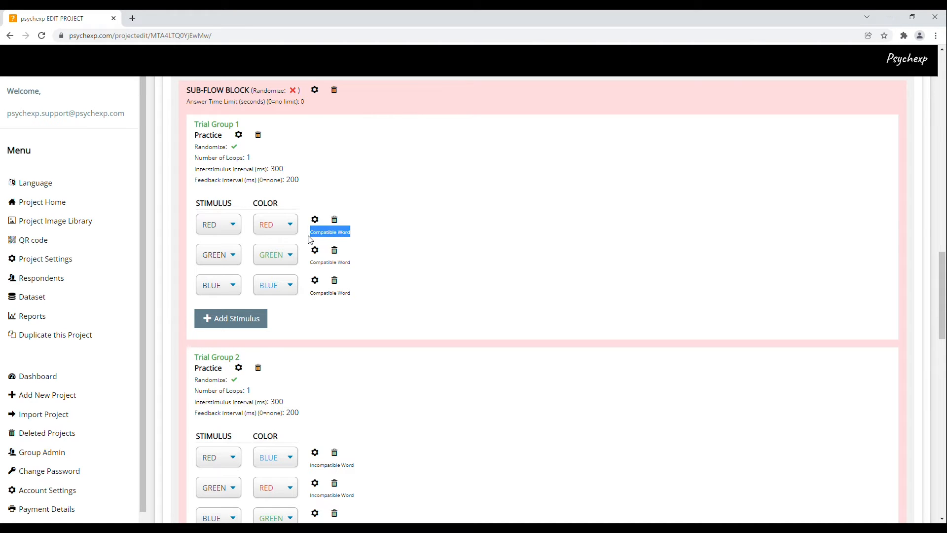
{"action": "left_click", "coordinate": [382, 230]}
{"action": "scroll", "coordinate": [402, 250], "scroll_direction": "down", "scroll_amount": 2}
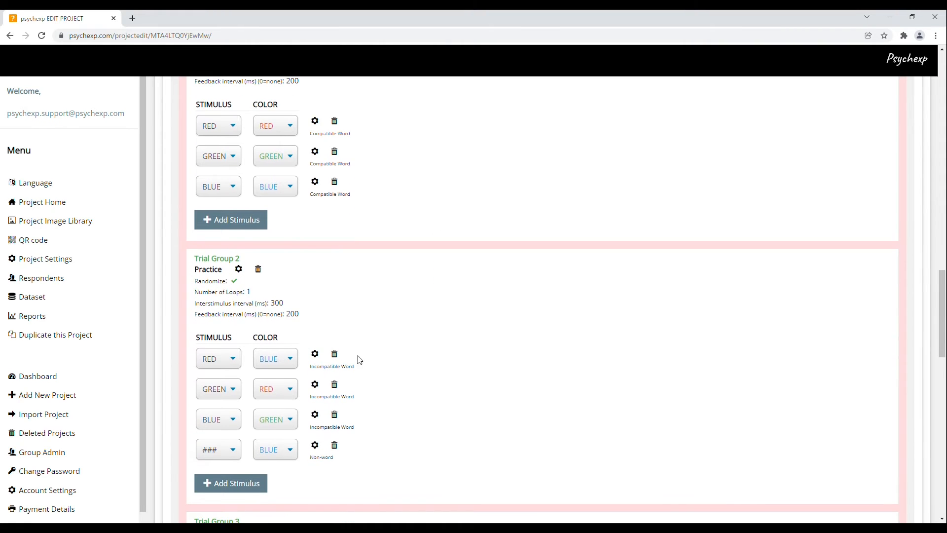
{"action": "left_click", "coordinate": [232, 359]}
{"action": "left_click", "coordinate": [292, 355]}
{"action": "left_click", "coordinate": [235, 392]}
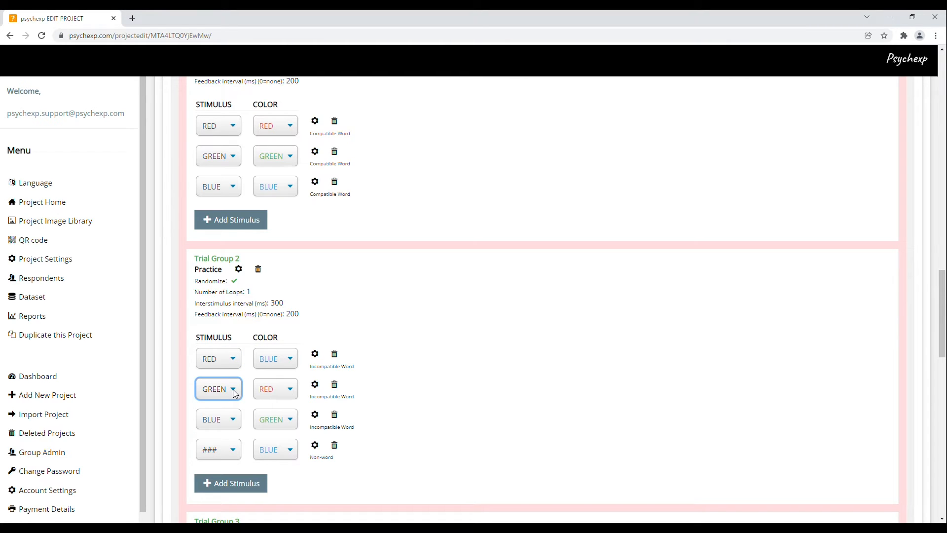
{"action": "left_click", "coordinate": [289, 390]}
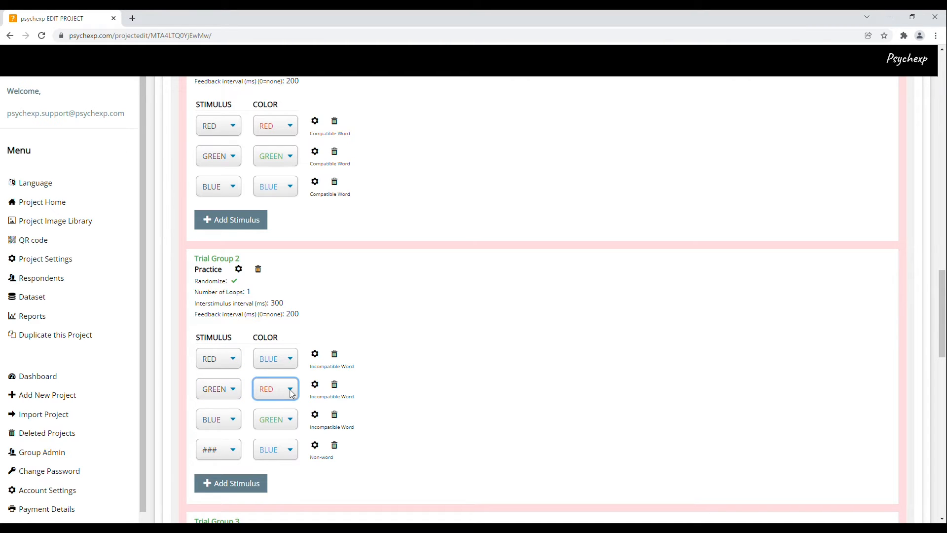
{"action": "left_click", "coordinate": [236, 419]}
{"action": "left_click", "coordinate": [288, 420]}
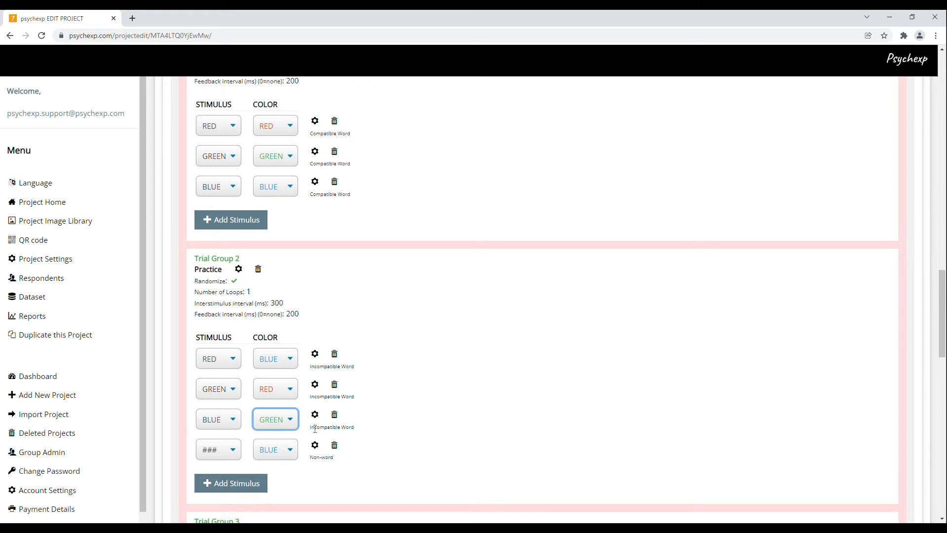
{"action": "left_click_drag", "start_coordinate": [311, 430], "coordinate": [363, 430]}
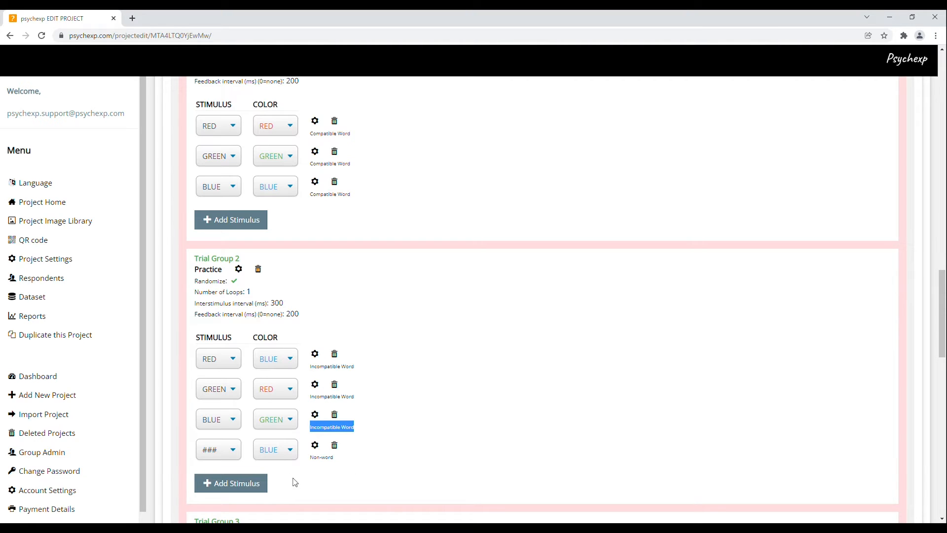
{"action": "left_click", "coordinate": [234, 453]}
{"action": "left_click_drag", "start_coordinate": [312, 457], "coordinate": [336, 466]}
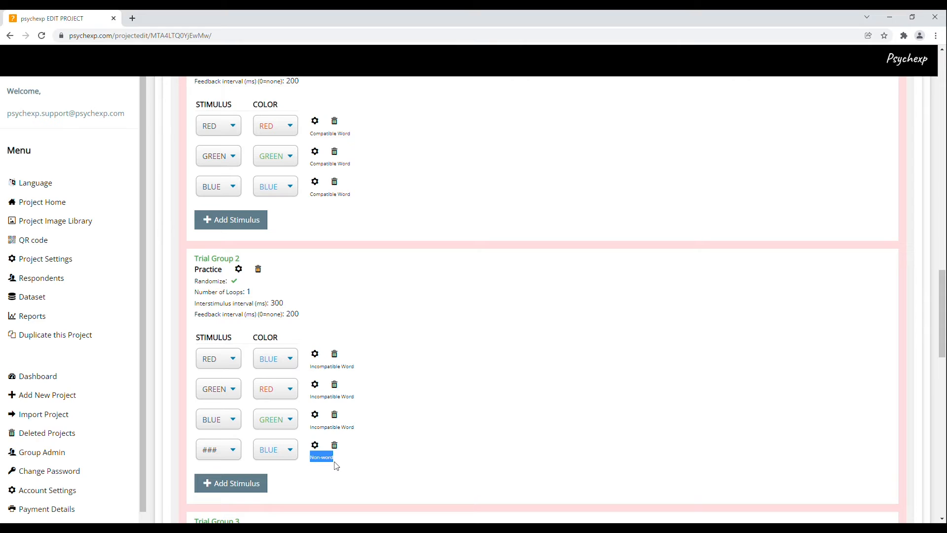
{"action": "left_click", "coordinate": [407, 446]}
{"action": "left_click", "coordinate": [315, 353]}
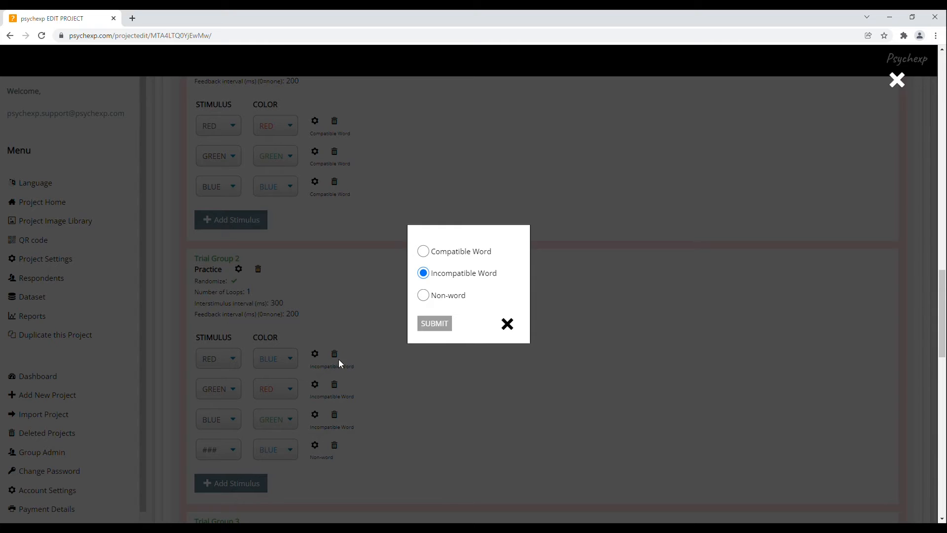
{"action": "left_click", "coordinate": [424, 294]}
{"action": "left_click", "coordinate": [424, 274]}
{"action": "left_click", "coordinate": [508, 324]}
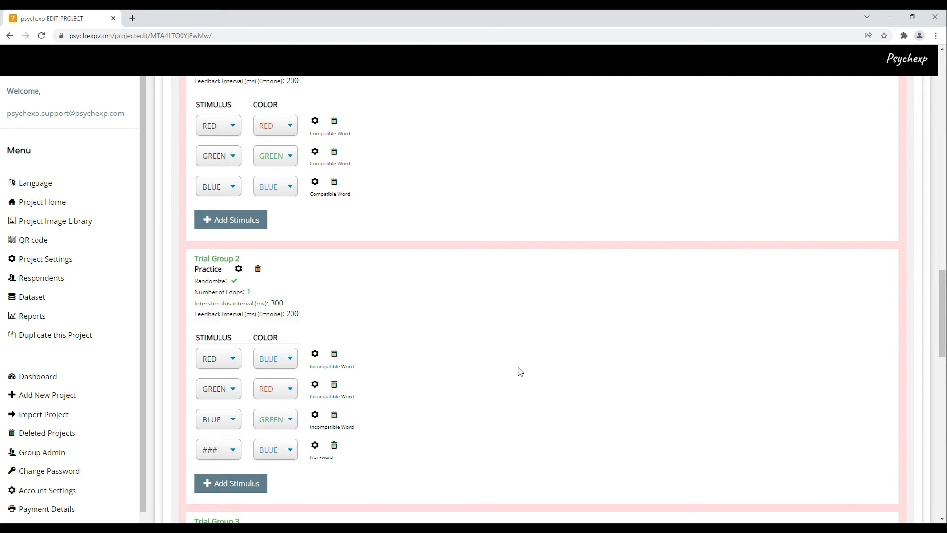
- Open the settings dialog of Trial Group 3 (Test)
{"action": "scroll", "coordinate": [519, 372], "scroll_direction": "down", "scroll_amount": 5}
{"action": "scroll", "coordinate": [521, 373], "scroll_direction": "down", "scroll_amount": 4}
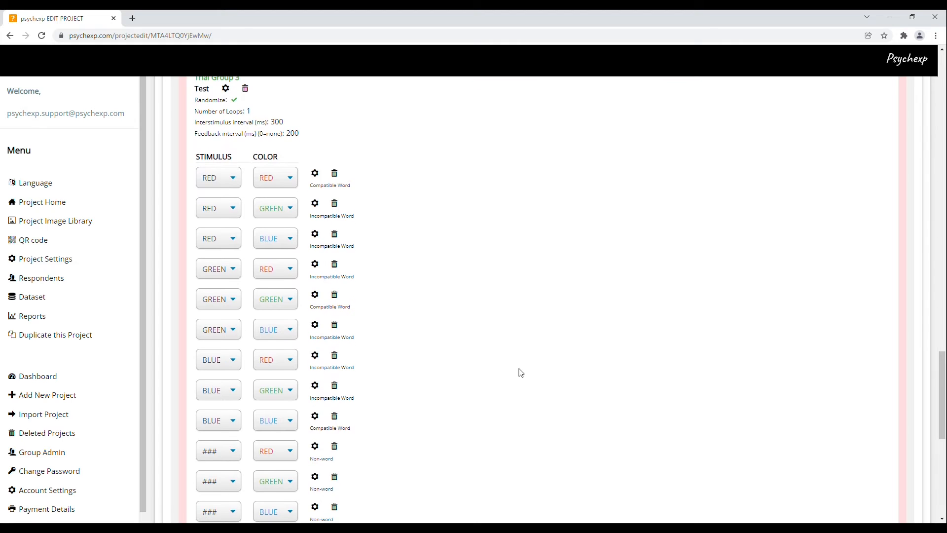
{"action": "scroll", "coordinate": [522, 372], "scroll_direction": "up", "scroll_amount": 1}
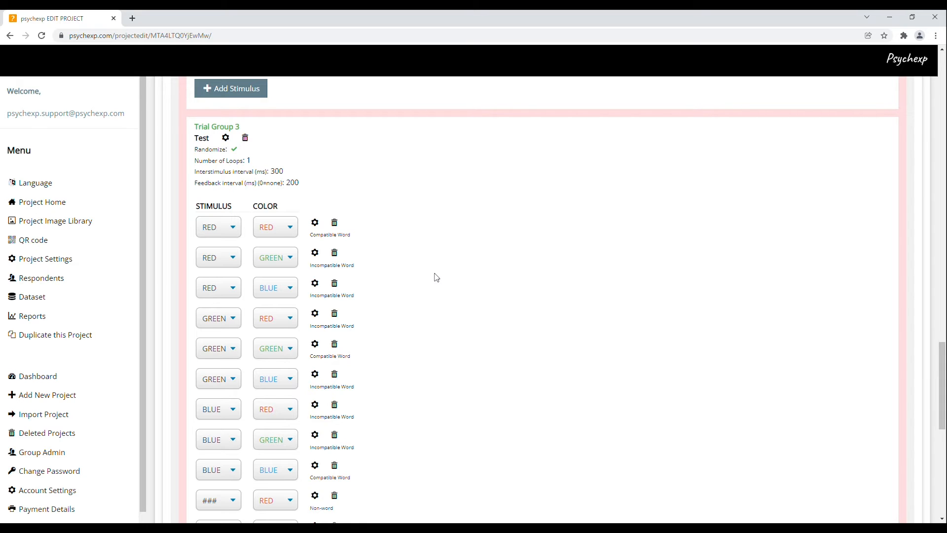
{"action": "scroll", "coordinate": [436, 277], "scroll_direction": "down", "scroll_amount": 2}
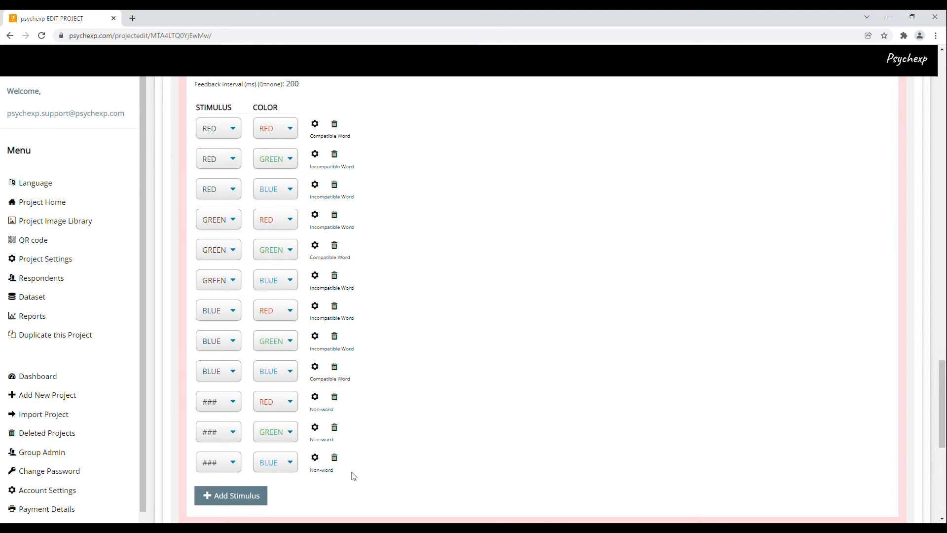
{"action": "scroll", "coordinate": [354, 476], "scroll_direction": "up", "scroll_amount": 2}
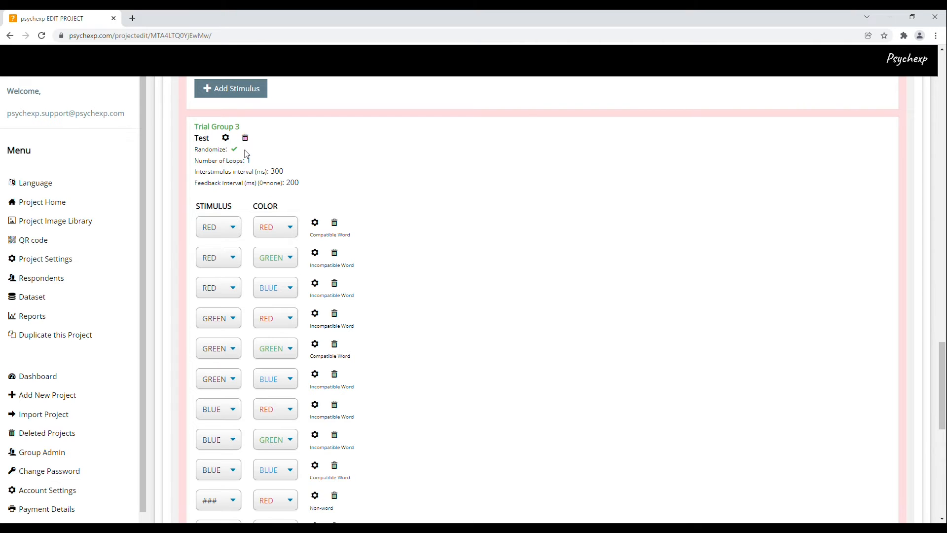
{"action": "left_click", "coordinate": [225, 138]}
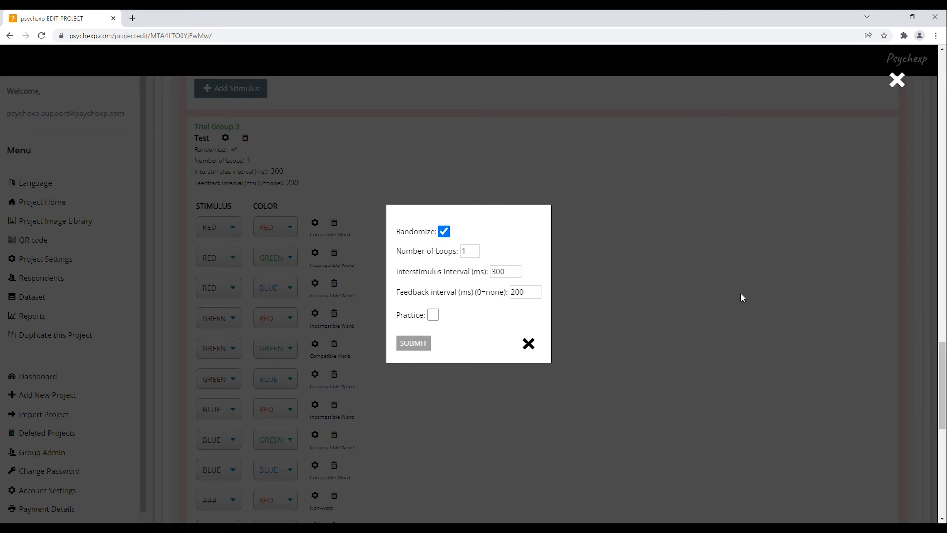
- Toggle Randomize off and back on, and change the Test group's Number of Loops to 2
{"action": "left_click", "coordinate": [444, 231]}
{"action": "left_click", "coordinate": [446, 235]}
{"action": "left_click_drag", "start_coordinate": [398, 253], "coordinate": [453, 261]}
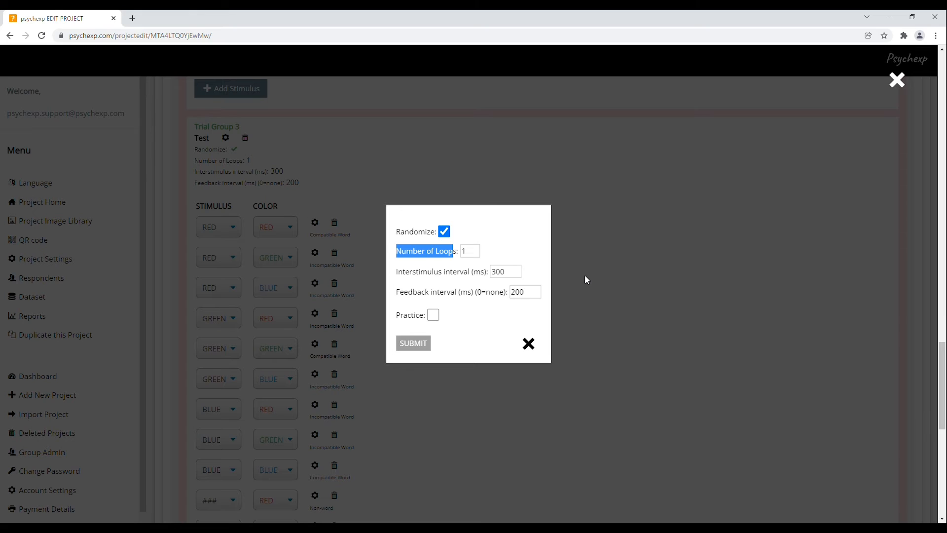
{"action": "left_click", "coordinate": [497, 254]}
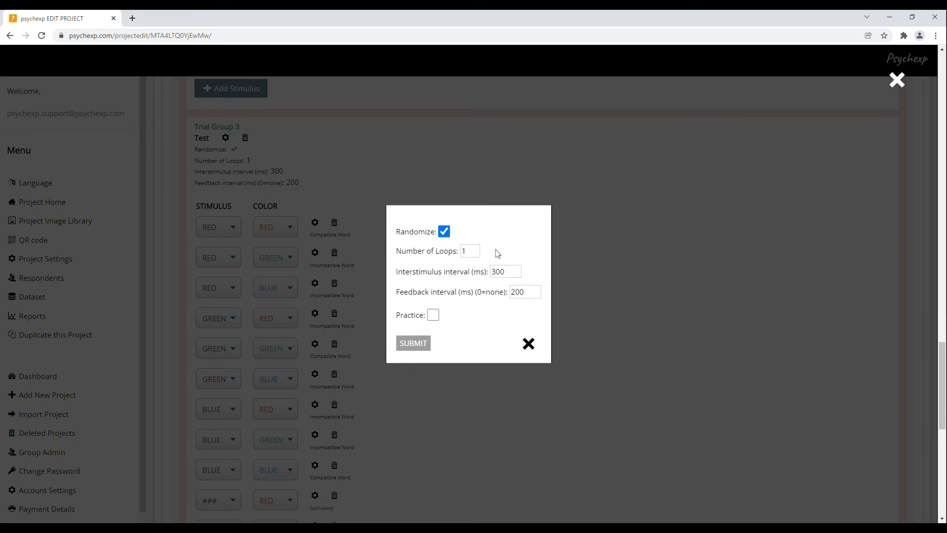
{"action": "double_click", "coordinate": [467, 251]}
{"action": "type", "text": "2"}
{"action": "left_click", "coordinate": [500, 250]}
- Edit the 200 ms feedback interval, toggle Practice on and off, then close without submitting
{"action": "left_click_drag", "start_coordinate": [492, 276], "coordinate": [529, 274]}
{"action": "left_click", "coordinate": [535, 270]}
{"action": "left_click", "coordinate": [536, 292]}
{"action": "left_click_drag", "start_coordinate": [538, 293], "coordinate": [515, 296]}
{"action": "type", "text": "0"}
{"action": "left_click", "coordinate": [437, 317]}
{"action": "left_click", "coordinate": [434, 315]}
{"action": "left_click", "coordinate": [438, 322]}
{"action": "left_click", "coordinate": [533, 348]}
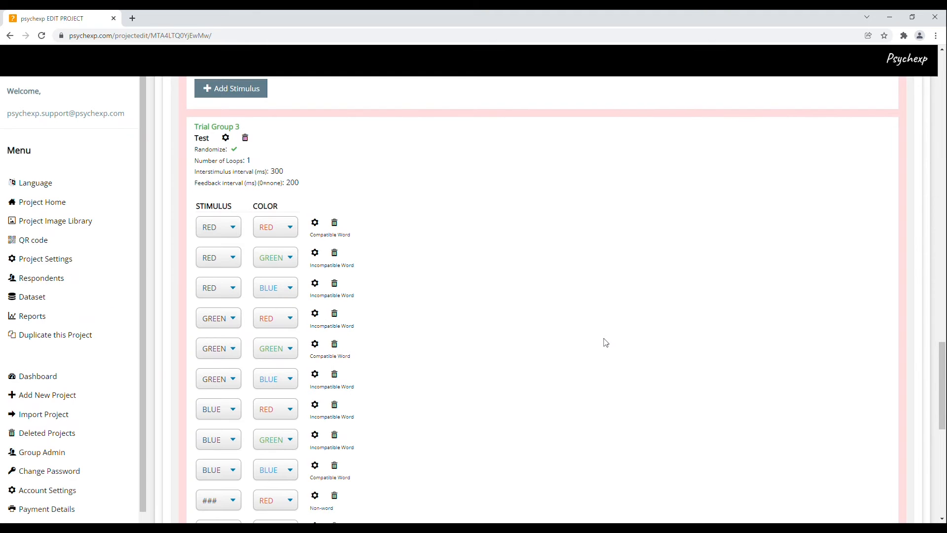
- Scroll to the bottom of the project editor and launch the PREVIEW in a new tab
{"action": "scroll", "coordinate": [605, 345], "scroll_direction": "down", "scroll_amount": 2}
{"action": "scroll", "coordinate": [606, 346], "scroll_direction": "down", "scroll_amount": 4}
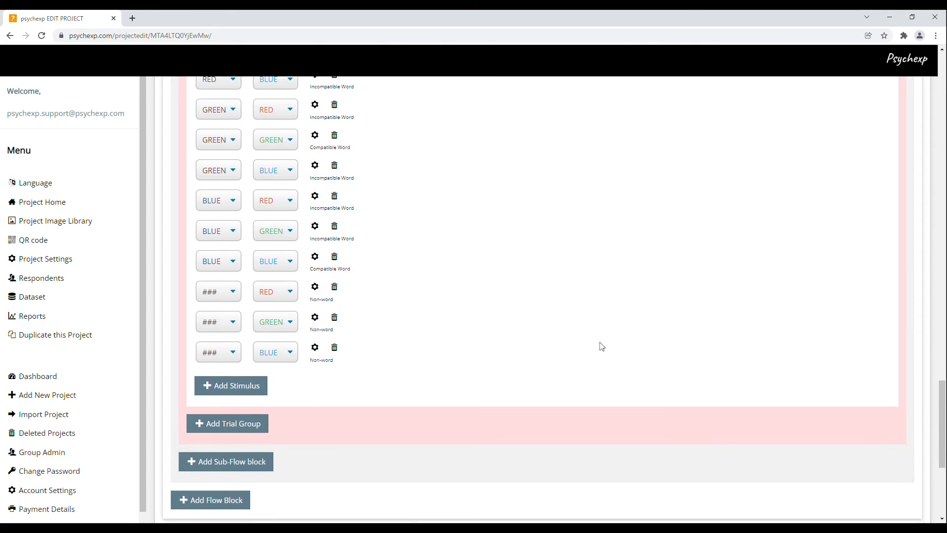
{"action": "scroll", "coordinate": [601, 346], "scroll_direction": "down", "scroll_amount": 1}
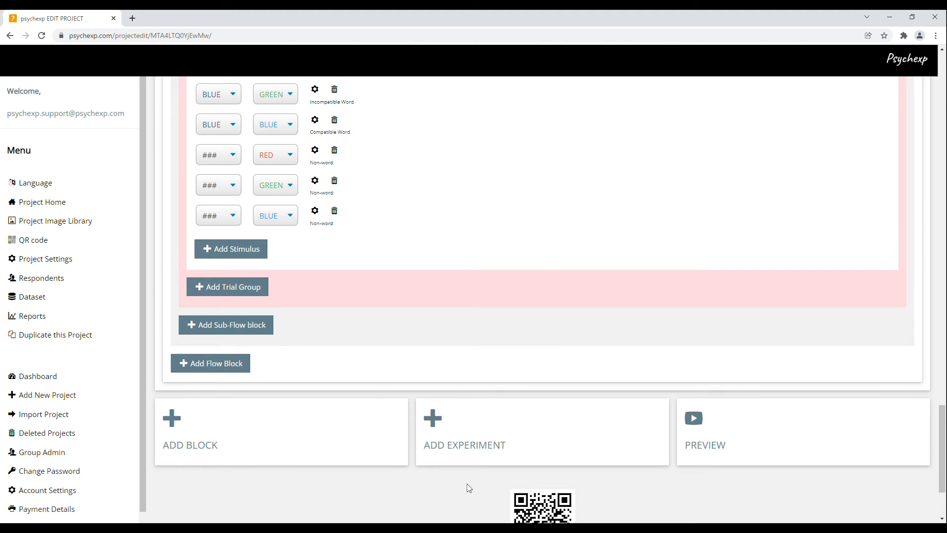
{"action": "left_click", "coordinate": [747, 441]}
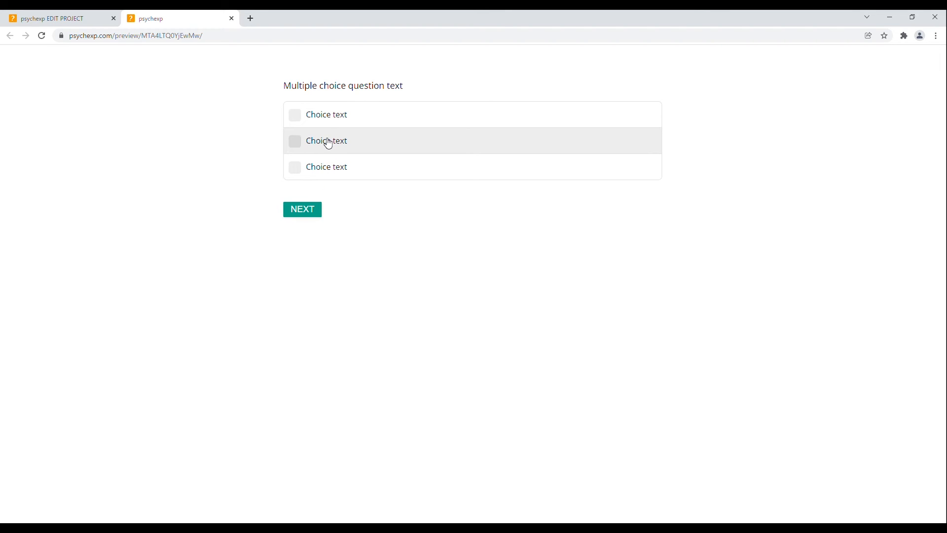
- Tick the second and third choices, pass the welcome text, and select Keyboard as input device
{"action": "left_click", "coordinate": [326, 142]}
{"action": "left_click", "coordinate": [330, 174]}
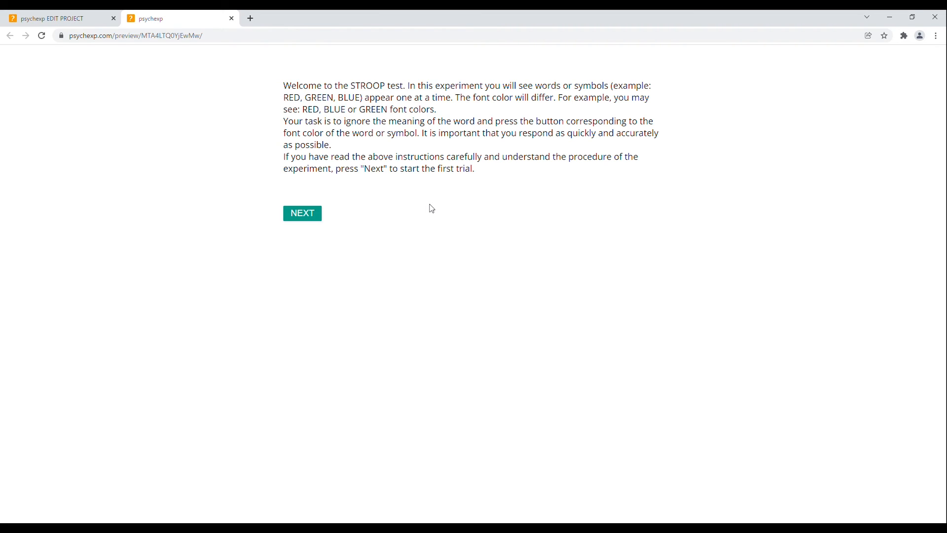
{"action": "left_click", "coordinate": [309, 219]}
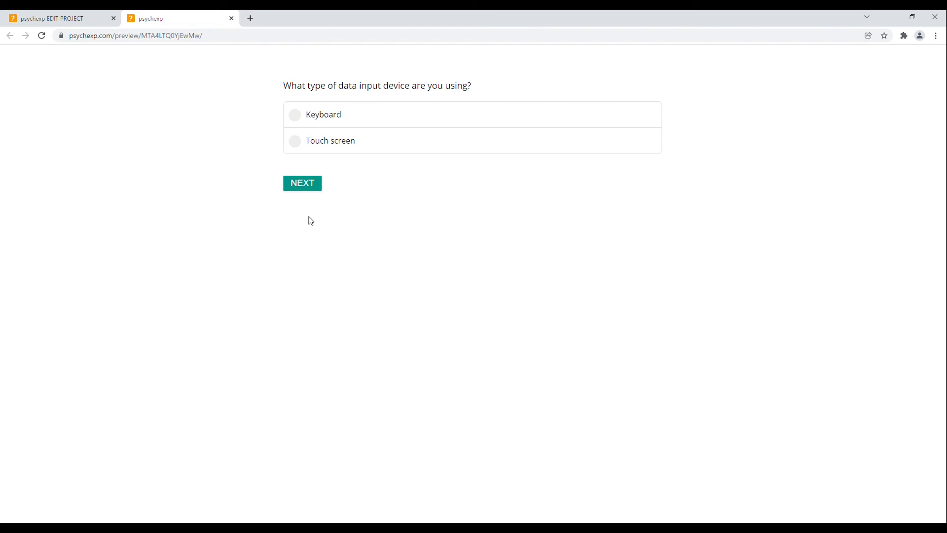
{"action": "left_click", "coordinate": [331, 117]}
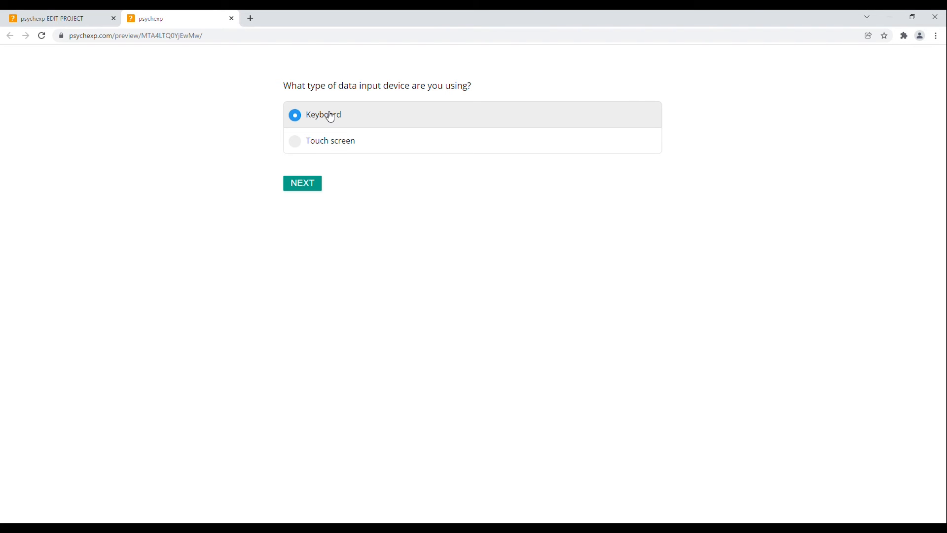
{"action": "left_click", "coordinate": [308, 190]}
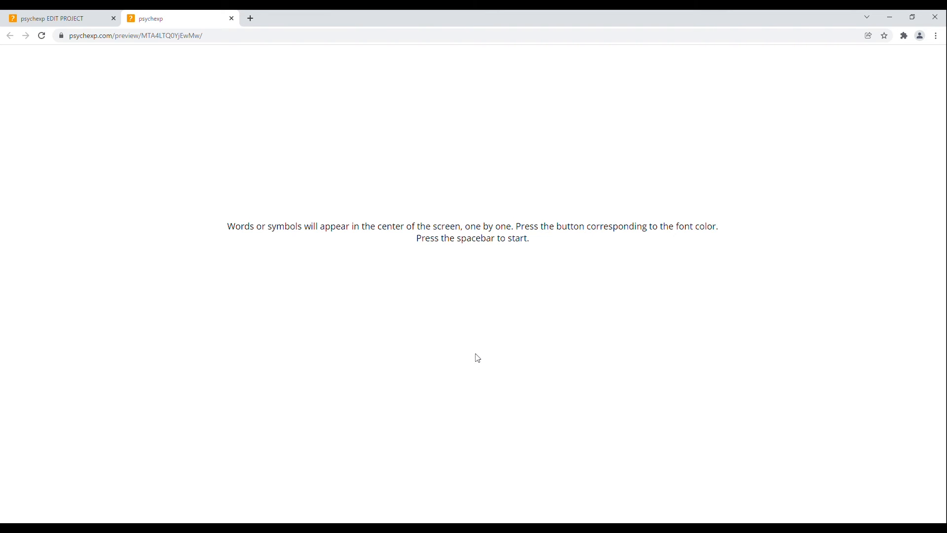
- Run the first Stroop preview trial, answering green, red and blue by each word's font colour
{"action": "key", "text": "space"}
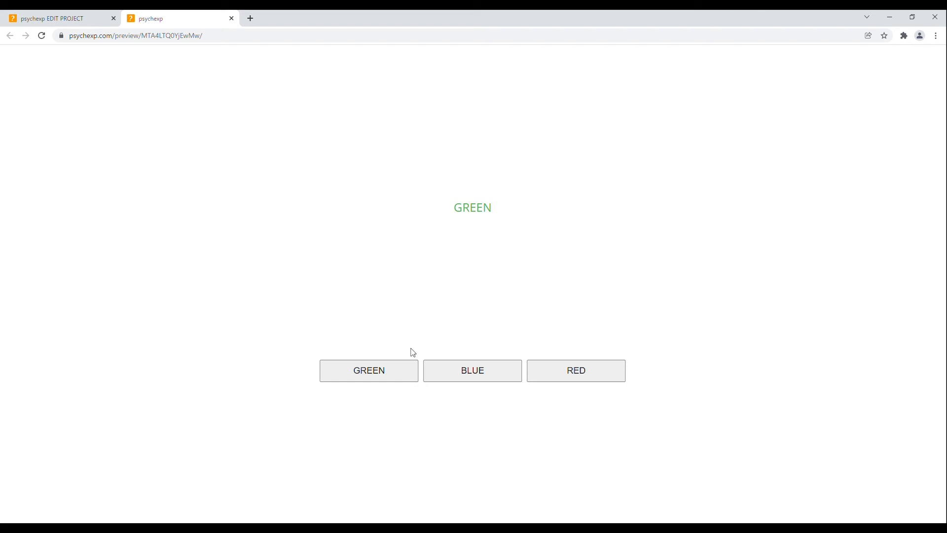
{"action": "left_click", "coordinate": [371, 374]}
{"action": "left_click", "coordinate": [575, 374]}
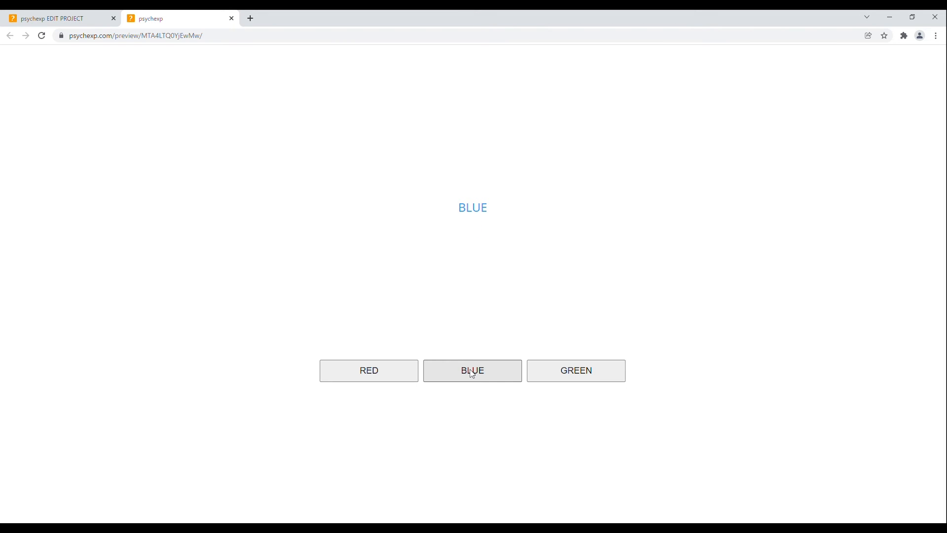
{"action": "left_click", "coordinate": [473, 375]}
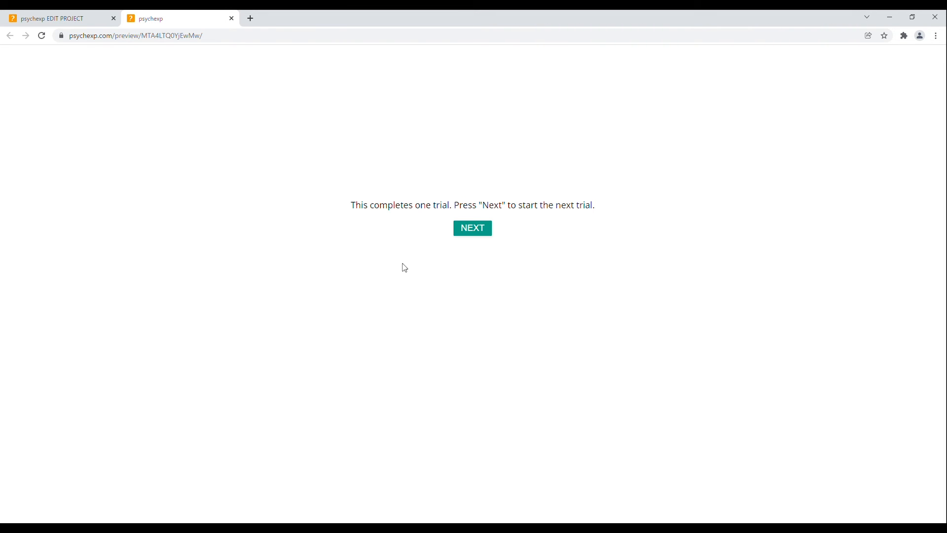
- Run the second trial, answering green, blue, blue and red, then close the preview
{"action": "left_click", "coordinate": [482, 231]}
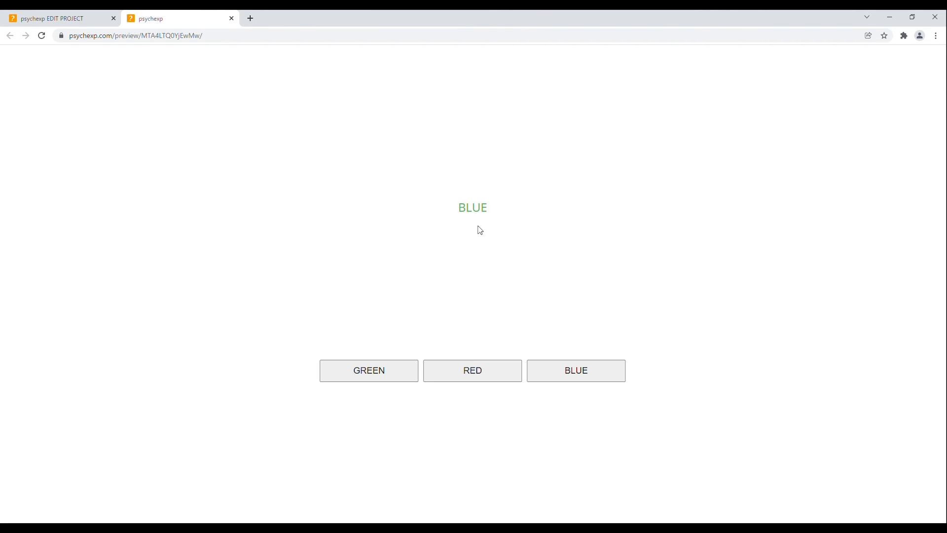
{"action": "left_click", "coordinate": [377, 372]}
{"action": "left_click", "coordinate": [486, 377]}
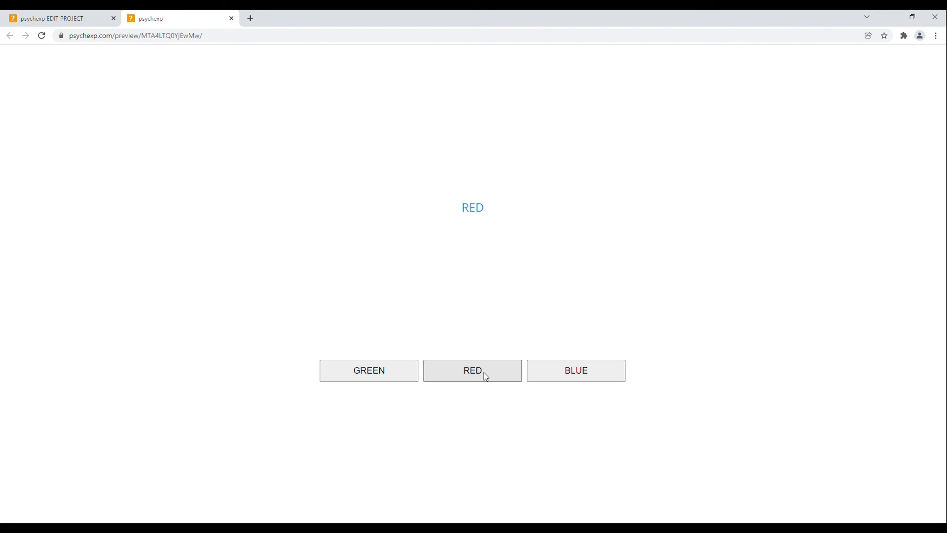
{"action": "left_click", "coordinate": [579, 373]}
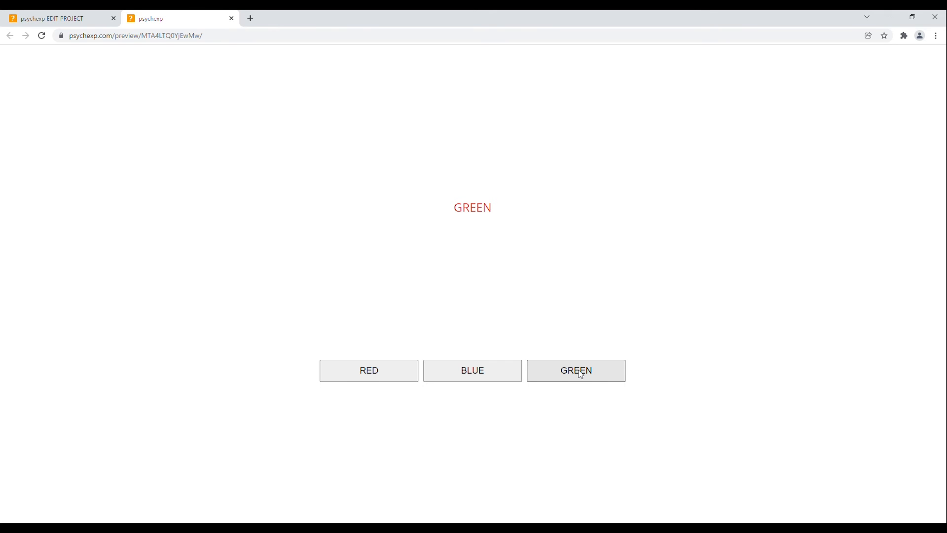
{"action": "left_click", "coordinate": [371, 375]}
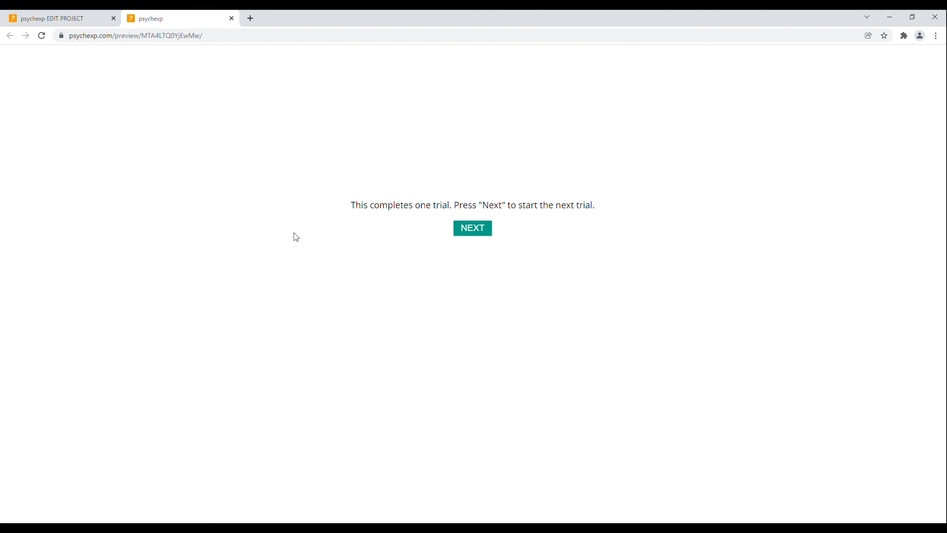
{"action": "left_click", "coordinate": [231, 19]}
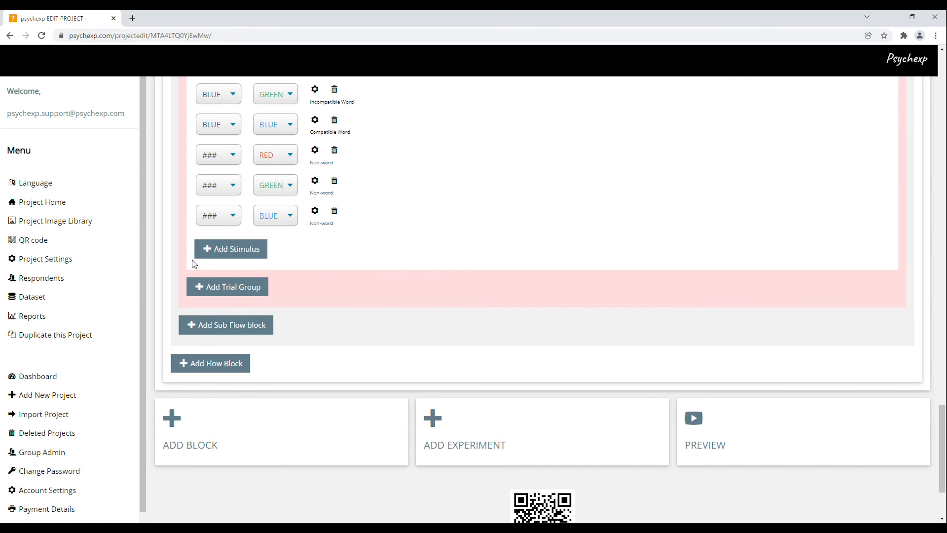
- View the STROOP QR code page, select its registration link, then go to Project Settings
{"action": "left_click", "coordinate": [63, 247]}
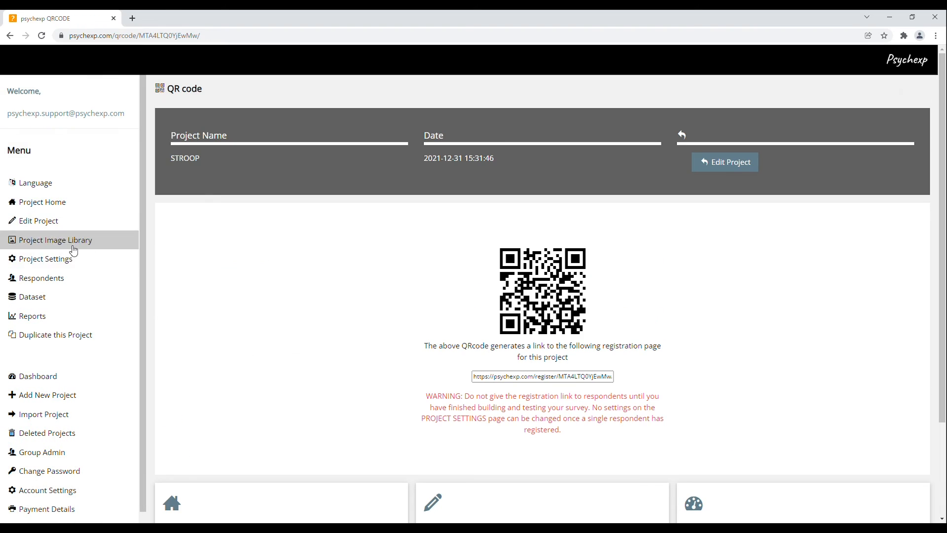
{"action": "left_click_drag", "start_coordinate": [477, 383], "coordinate": [621, 384]}
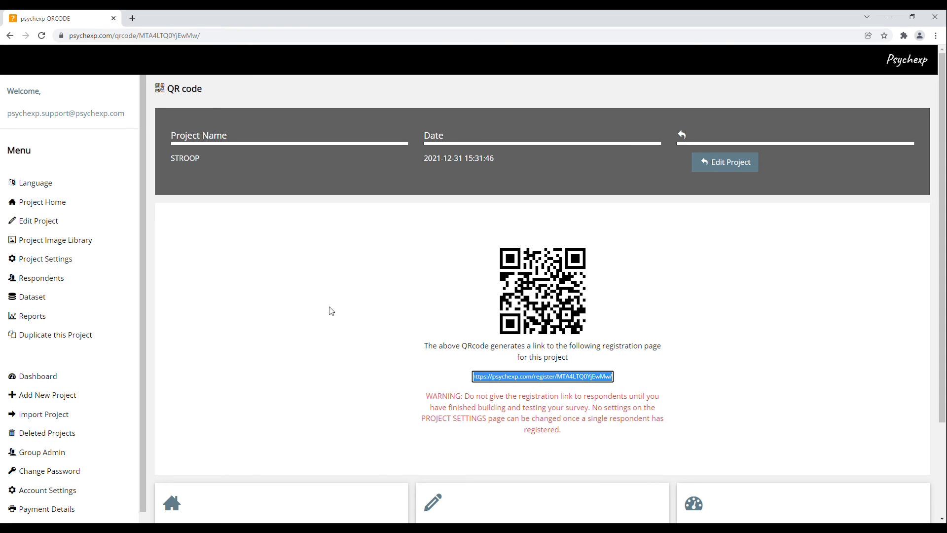
{"action": "left_click", "coordinate": [88, 260]}
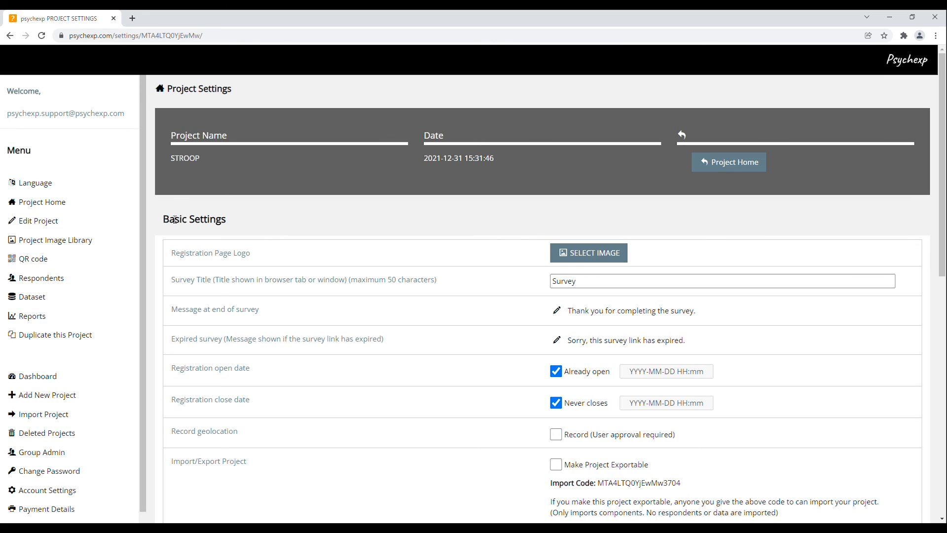
{"action": "left_click_drag", "start_coordinate": [164, 221], "coordinate": [239, 221]}
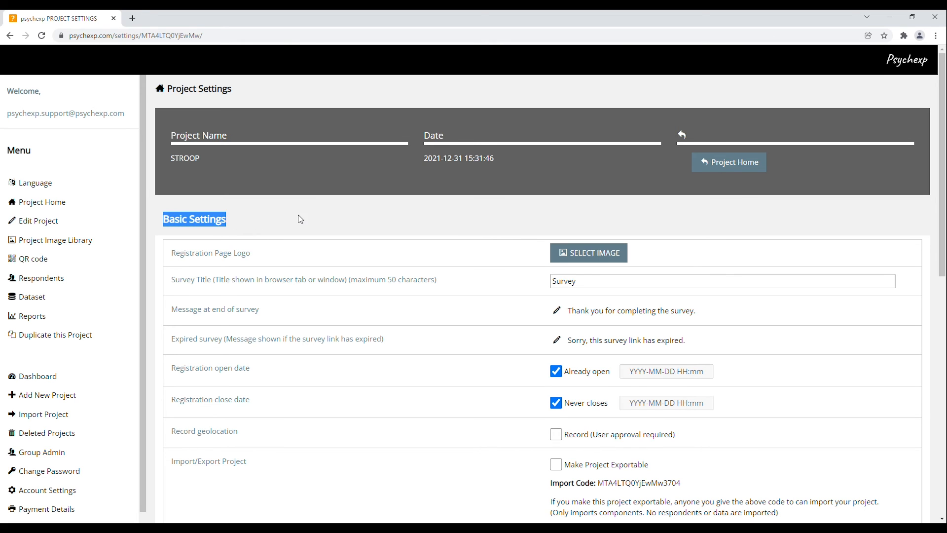
{"action": "scroll", "coordinate": [300, 219], "scroll_direction": "down", "scroll_amount": 3}
{"action": "scroll", "coordinate": [303, 220], "scroll_direction": "down", "scroll_amount": 1}
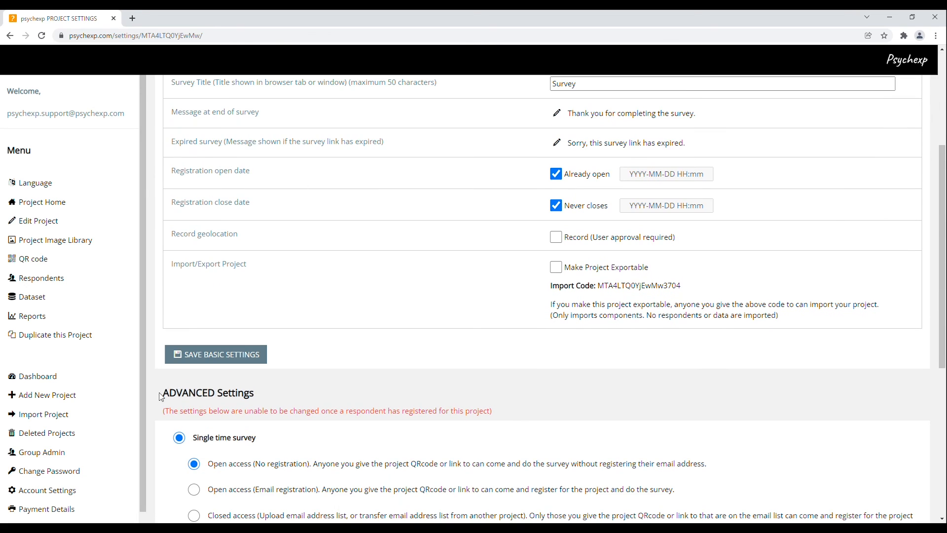
{"action": "left_click_drag", "start_coordinate": [168, 397], "coordinate": [284, 396]}
{"action": "left_click", "coordinate": [284, 396]}
{"action": "scroll", "coordinate": [287, 405], "scroll_direction": "up", "scroll_amount": 4}
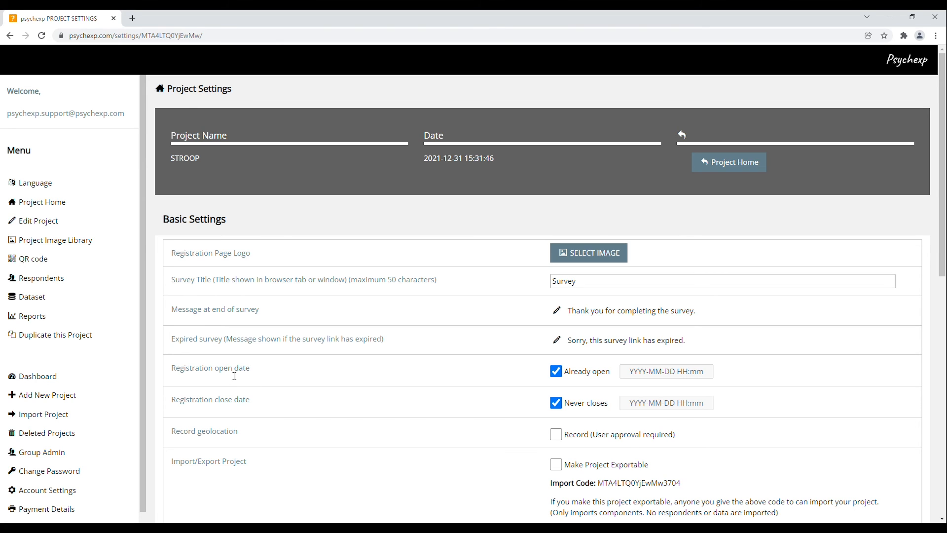
{"action": "left_click_drag", "start_coordinate": [177, 256], "coordinate": [260, 257]}
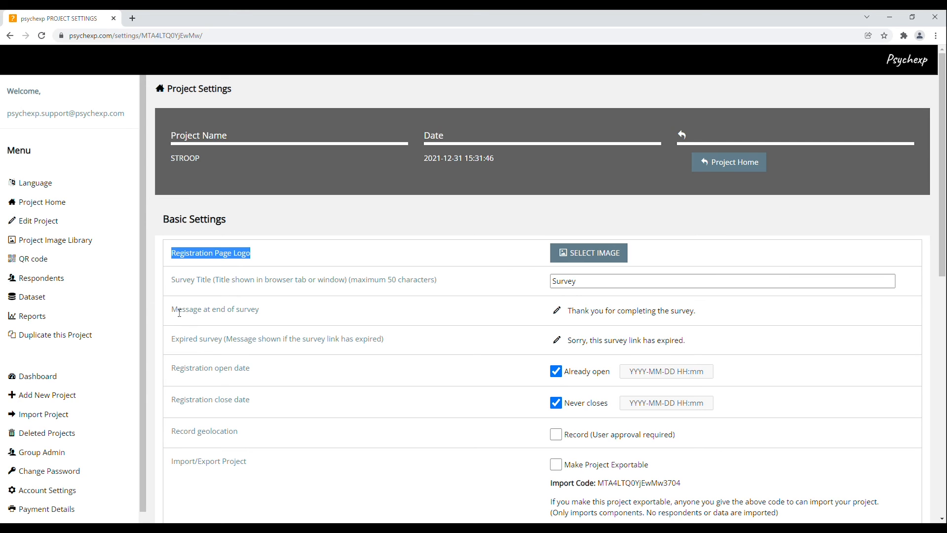
{"action": "left_click_drag", "start_coordinate": [177, 312], "coordinate": [269, 316]}
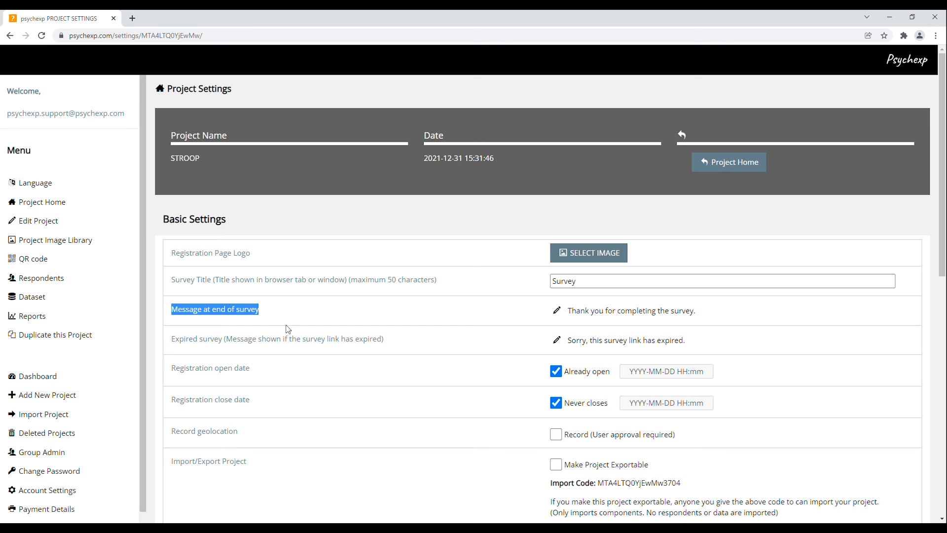
{"action": "scroll", "coordinate": [290, 331], "scroll_direction": "down", "scroll_amount": 4}
- Set the ADVANCED Settings to Single time survey with Closed access
{"action": "scroll", "coordinate": [290, 331], "scroll_direction": "down", "scroll_amount": 5}
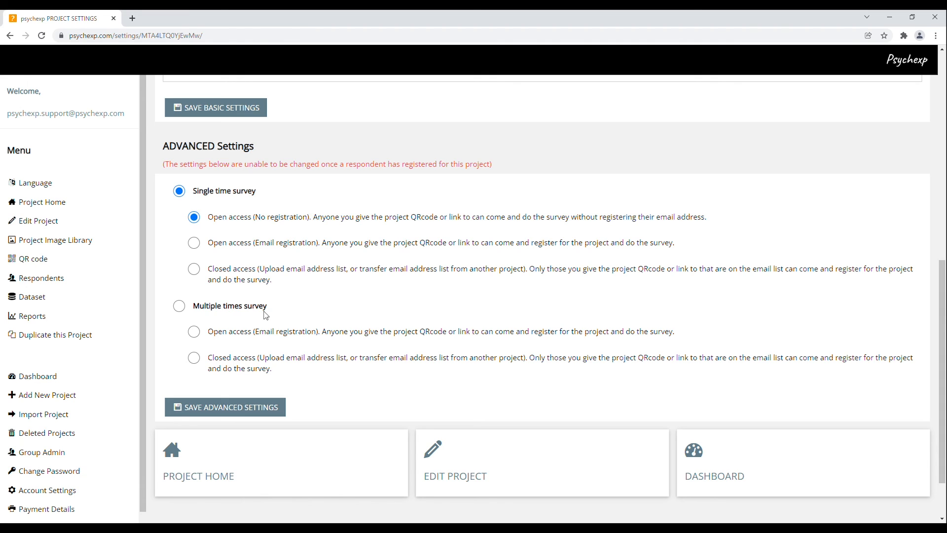
{"action": "left_click", "coordinate": [180, 305]}
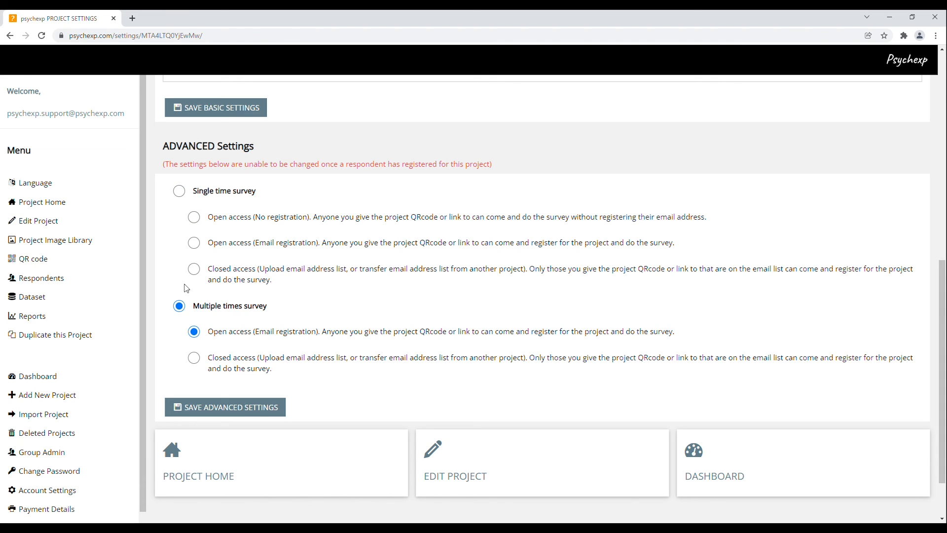
{"action": "left_click", "coordinate": [180, 191]}
{"action": "left_click", "coordinate": [193, 242]}
{"action": "left_click", "coordinate": [195, 269]}
- On the Dataset page, name the #3 and #4 choice columns 'a' and 'b'
{"action": "left_click", "coordinate": [111, 301]}
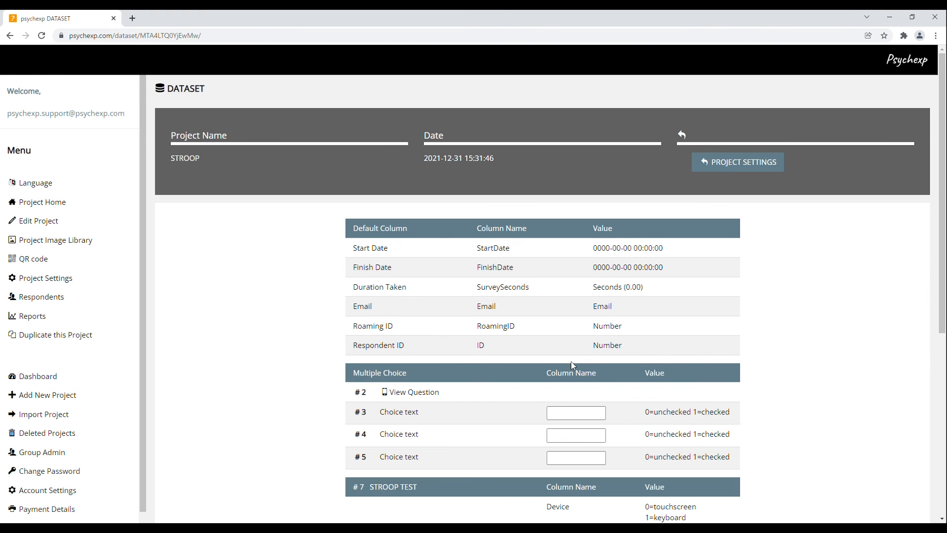
{"action": "scroll", "coordinate": [640, 379], "scroll_direction": "down", "scroll_amount": 3}
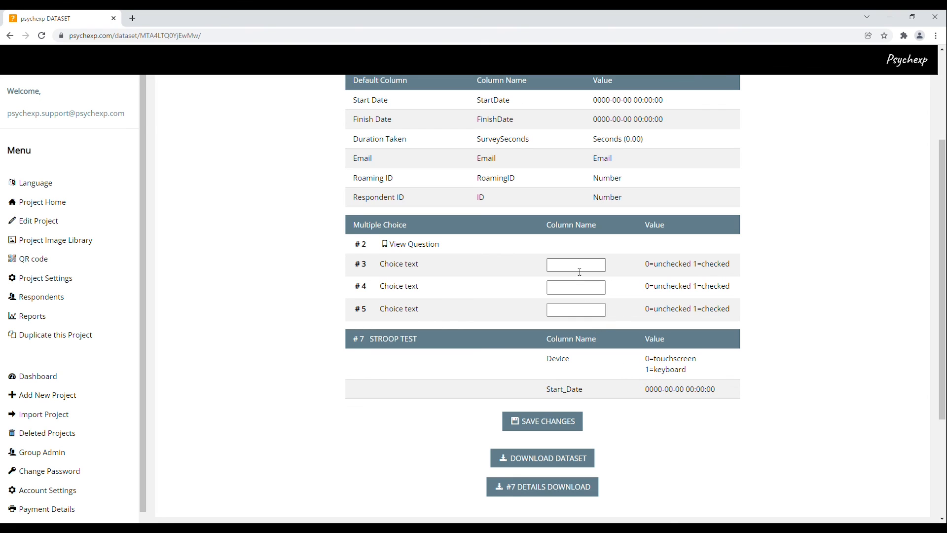
{"action": "left_click", "coordinate": [578, 269]}
{"action": "type", "text": "a"}
{"action": "left_click", "coordinate": [581, 294]}
{"action": "type", "text": "b"}
{"action": "left_click", "coordinate": [579, 312]}
- Name the #5 column 'c', save the changes, and download the #7 STROOP TEST details
{"action": "type", "text": "c"}
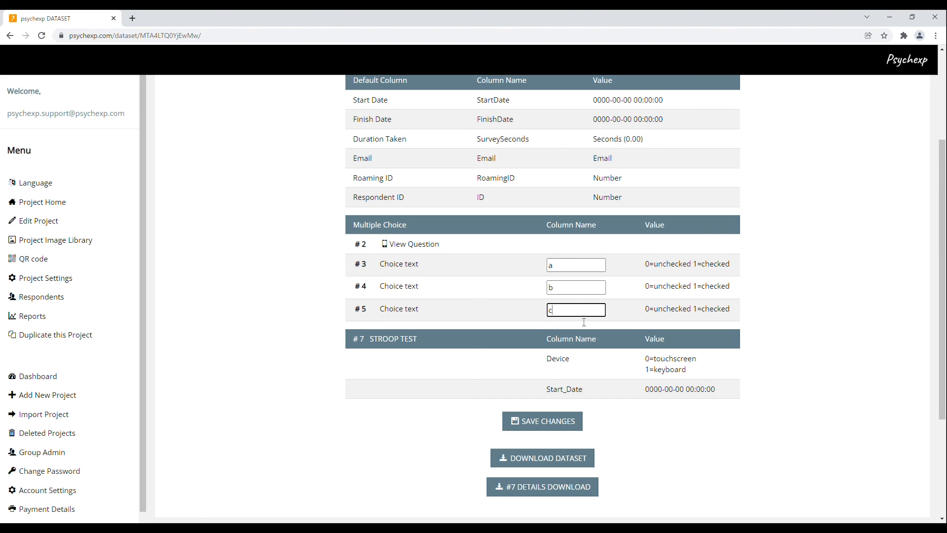
{"action": "left_click", "coordinate": [545, 423]}
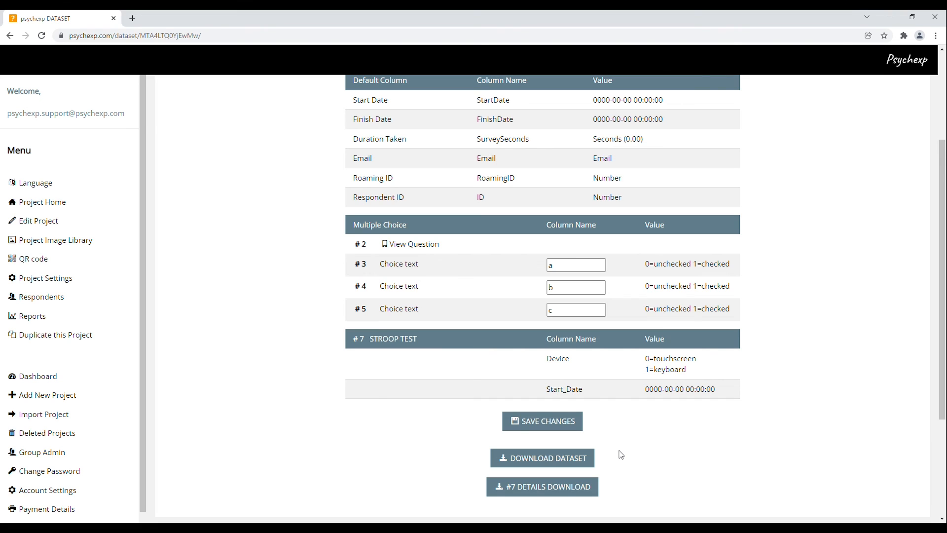
{"action": "left_click", "coordinate": [596, 487]}
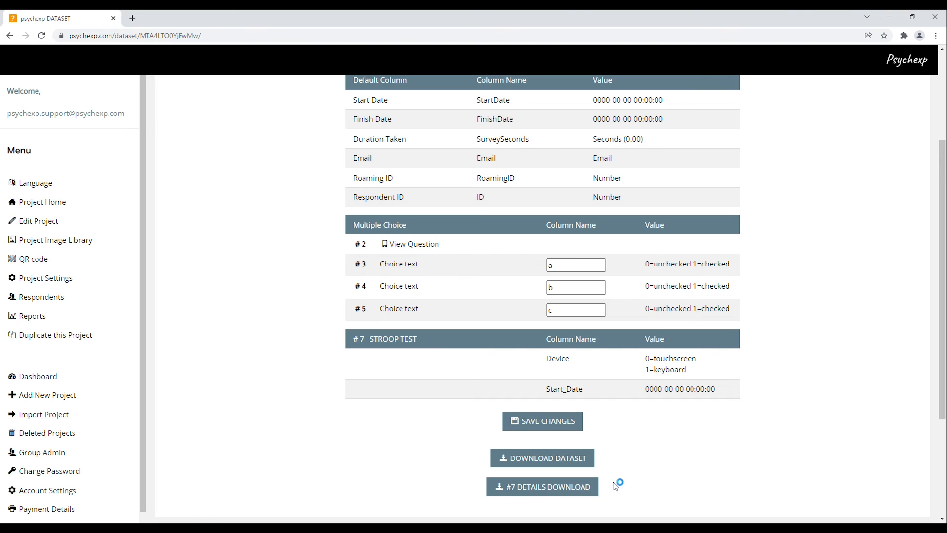